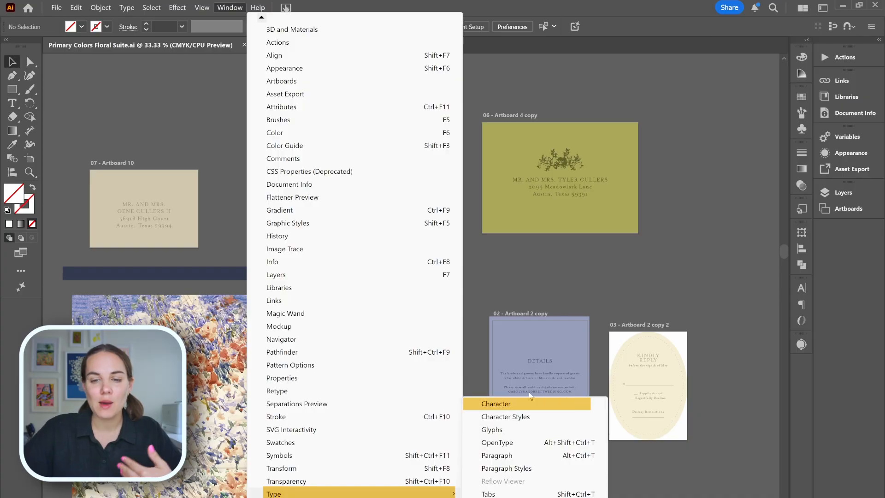
Pull the Character panel group out of the dock onto the canvas and close it.
left_click(553, 403)
left_click_drag(767, 277, 601, 226)
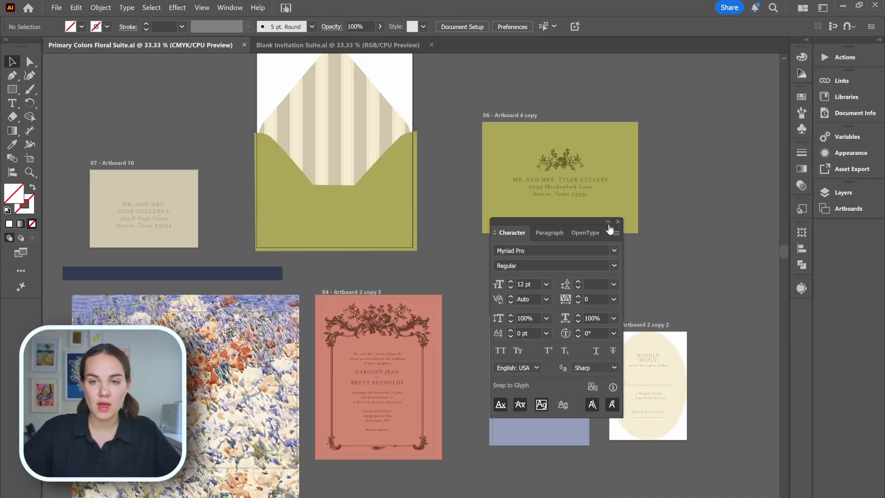
left_click(618, 222)
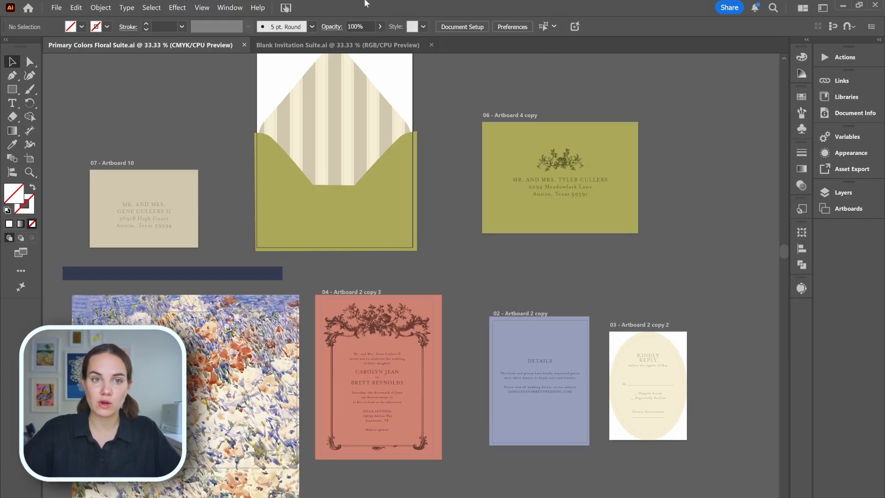
Reopen the Paragraph panel group and dock it in the collapsed icon column beneath the existing panel groups.
left_click(230, 7)
mouse_move(297, 493)
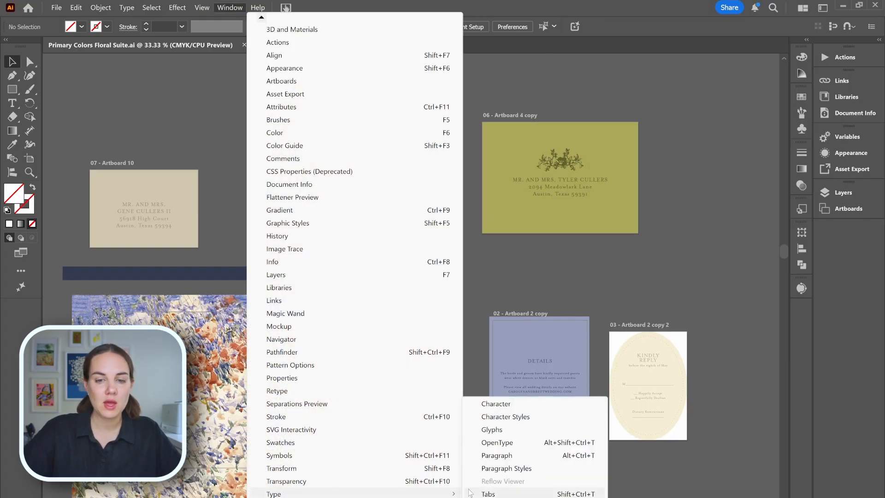
left_click(482, 458)
left_click_drag(549, 218, 802, 308)
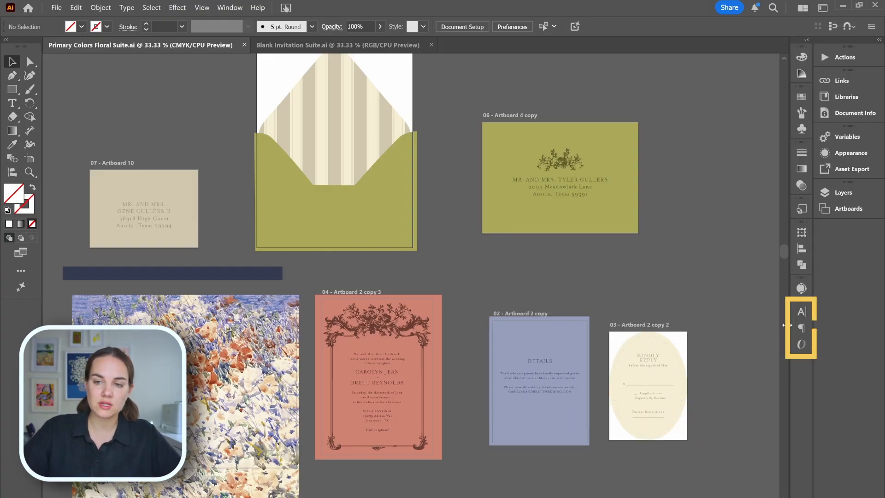
Examine the docked Character and OpenType panels and the Swatches panel, collapsing each group when done.
left_click(802, 313)
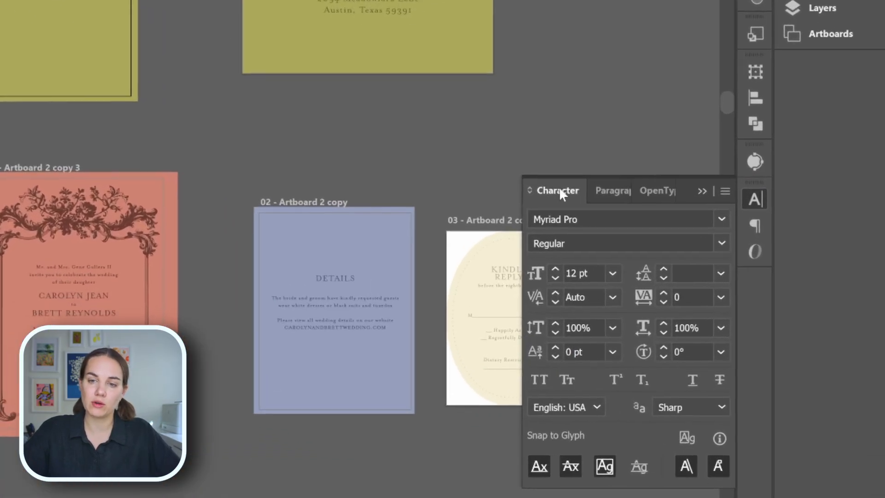
left_click(709, 306)
left_click(658, 194)
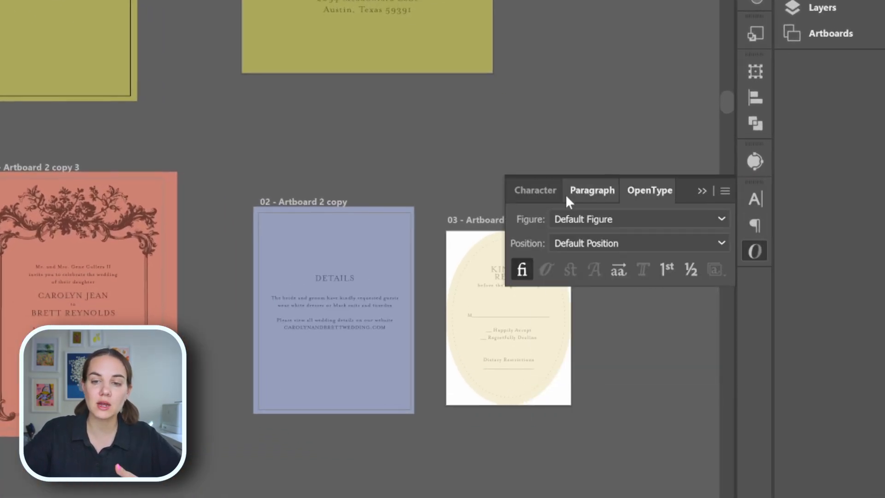
left_click(530, 195)
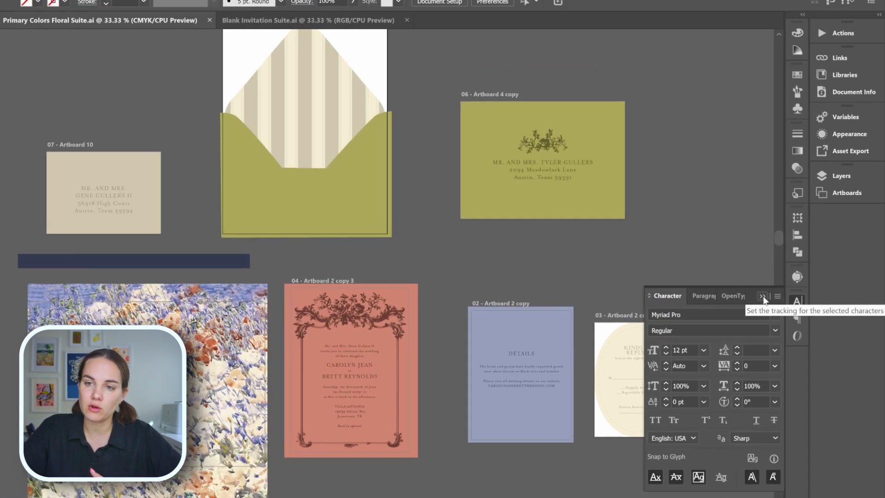
left_click(702, 190)
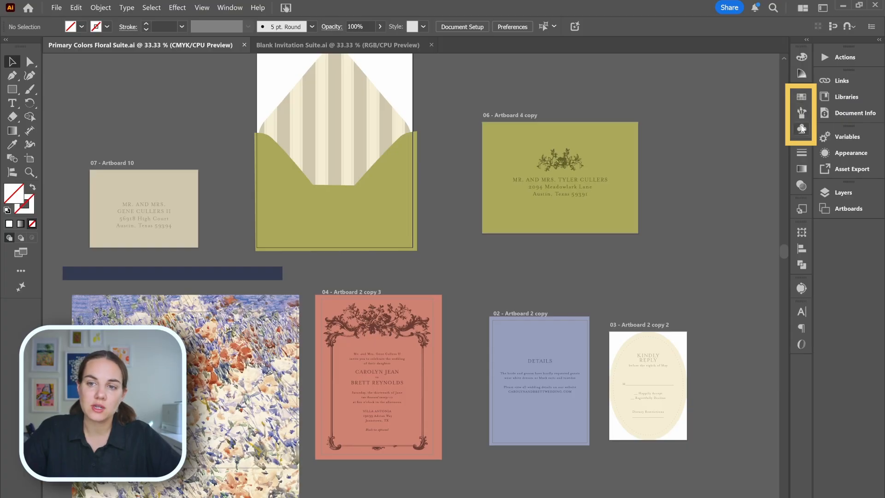
left_click(802, 97)
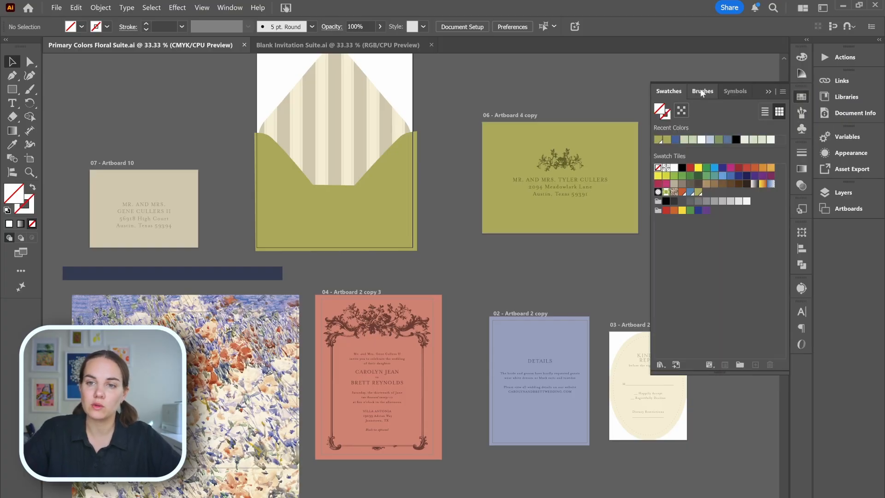
left_click(767, 92)
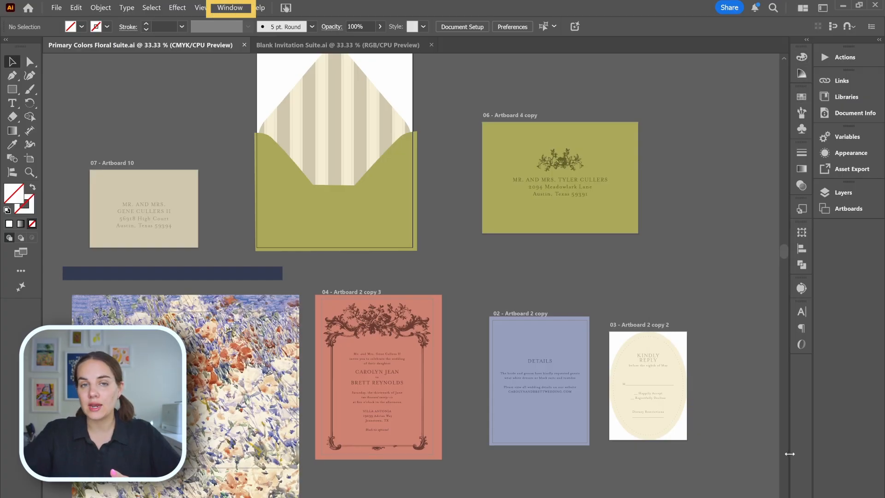
Examine the New Workspace dialog and the list of available workspaces without creating or switching a workspace.
left_click(257, 8)
left_click(230, 8)
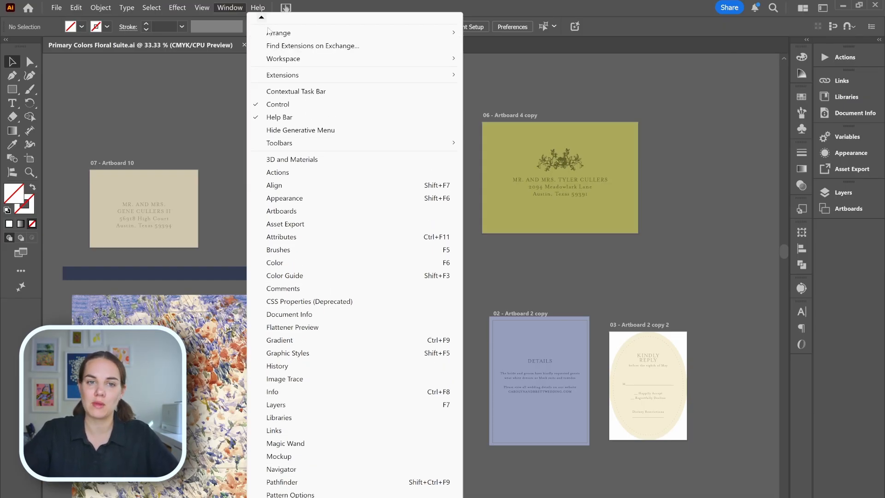
mouse_move(437, 68)
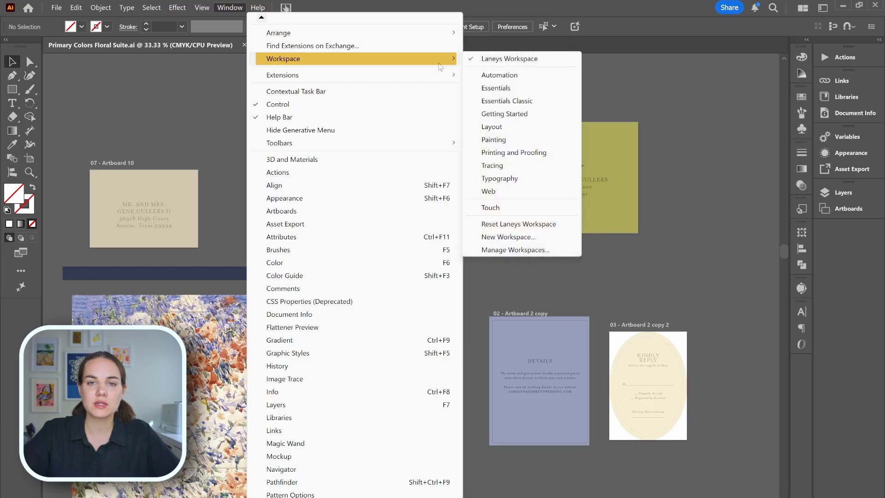
left_click(509, 238)
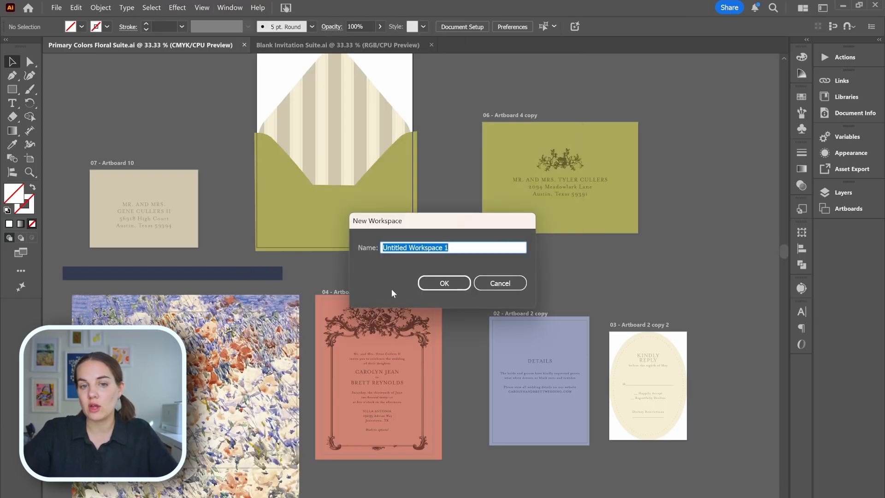
left_click(493, 288)
left_click(233, 8)
mouse_move(314, 60)
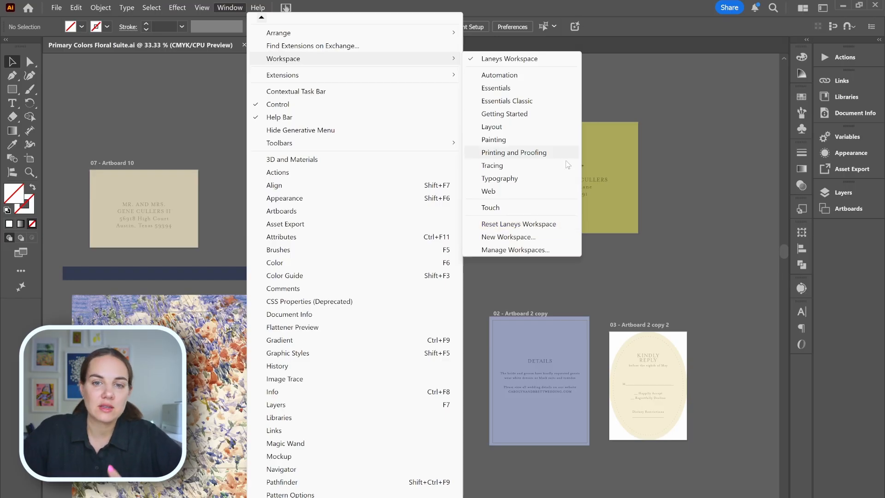
left_click(690, 226)
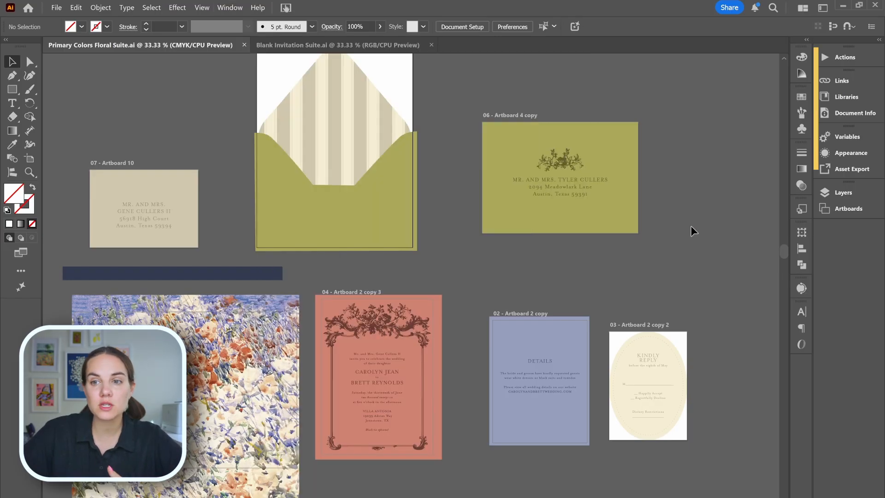
View the docked Character panel and the Brushes panel, and collapse them again.
left_click(806, 309)
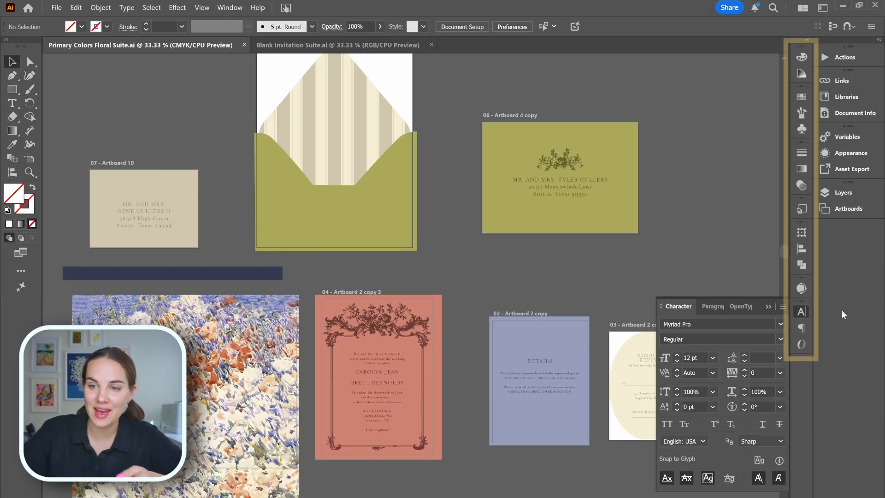
left_click(801, 112)
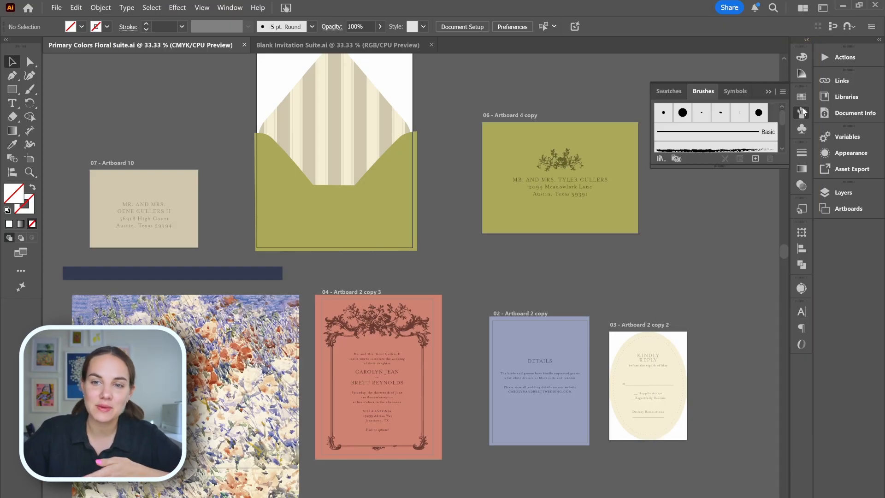
left_click(764, 90)
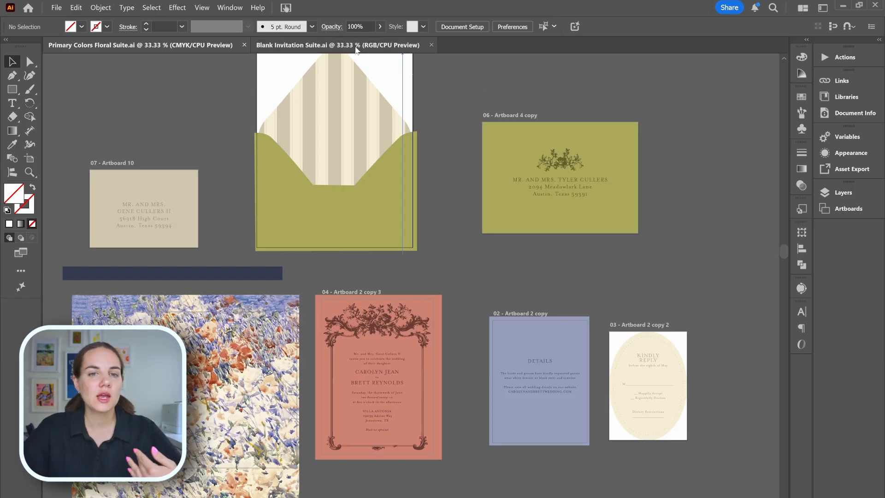
Compare the Blank Invitation Suite document with Primary Colors Floral Suite, ending on Blank Invitation Suite.
left_click(355, 46)
key("ctrl+a")
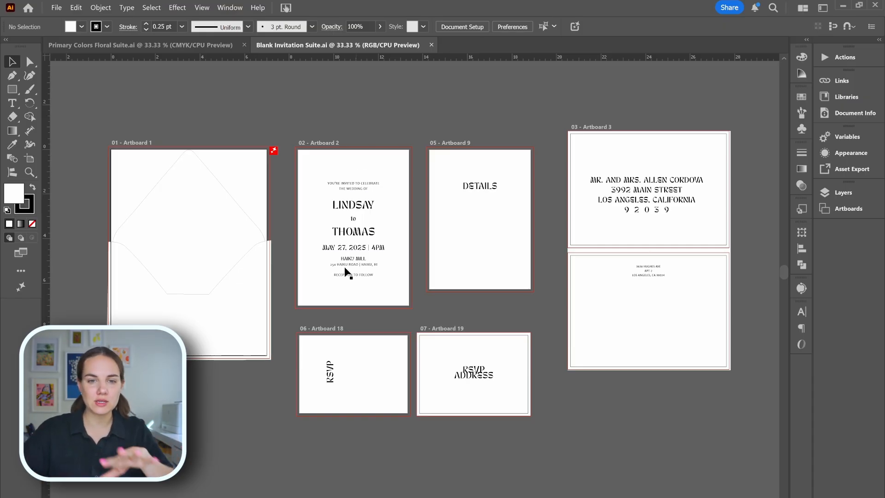
left_click(175, 47)
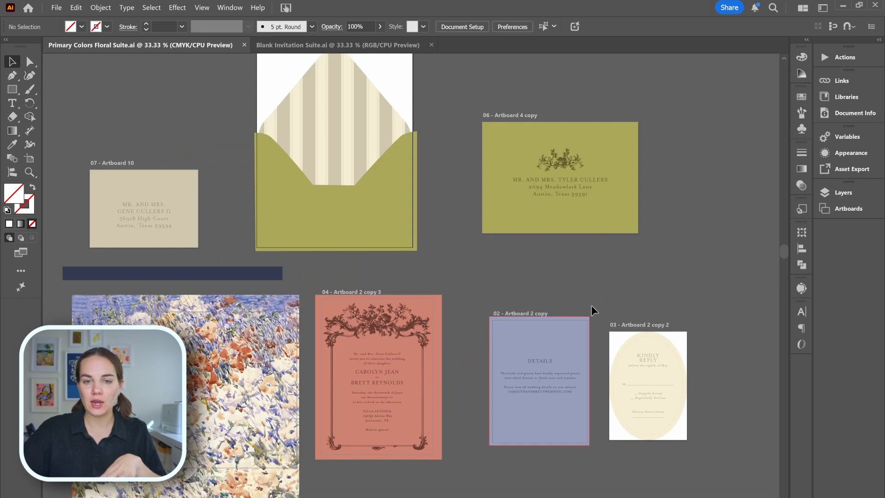
left_click(378, 46)
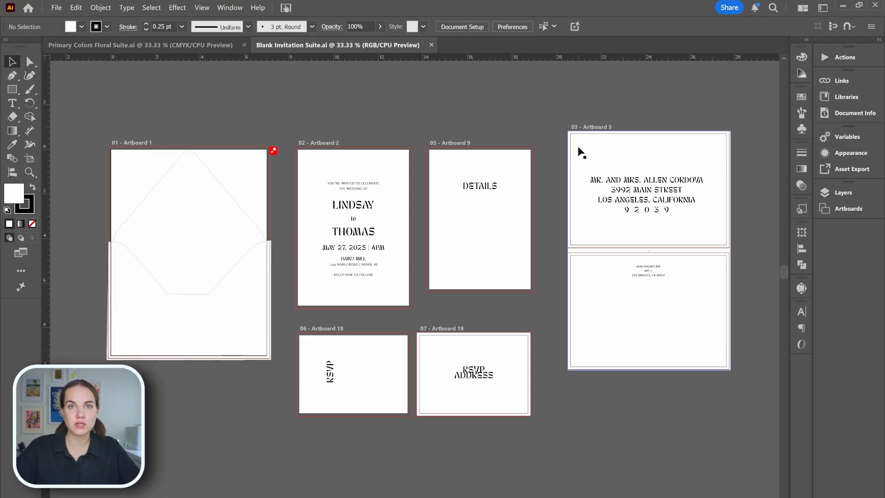
Identify the envelope liner shape on Artboard 1, and fill the envelope pocket below it with the recent blue swatch.
left_click(202, 173)
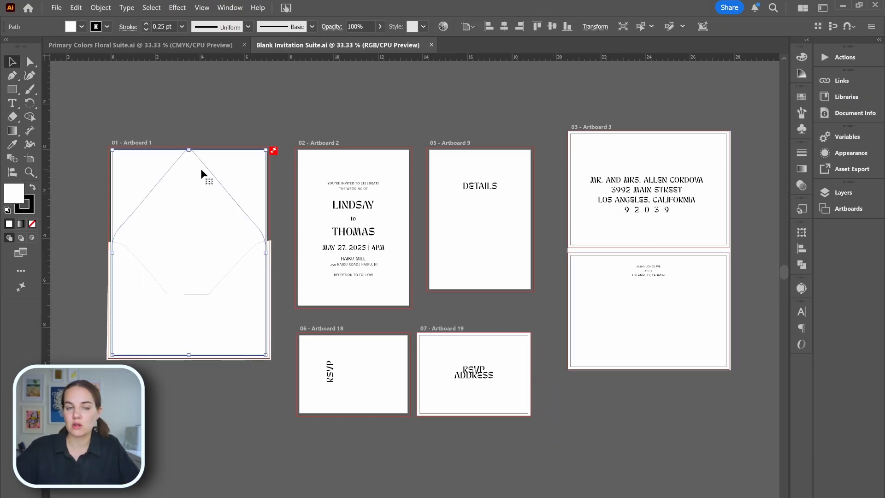
left_click(204, 98)
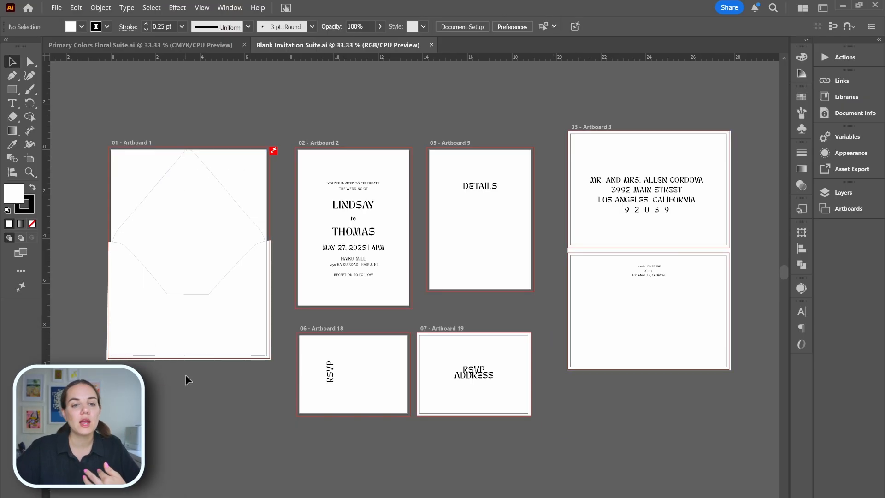
left_click(187, 335)
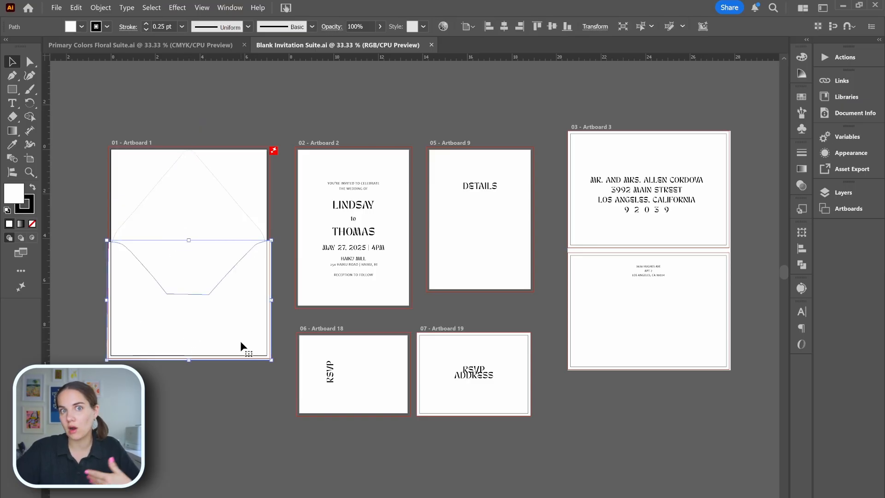
left_click(82, 26)
left_click(78, 83)
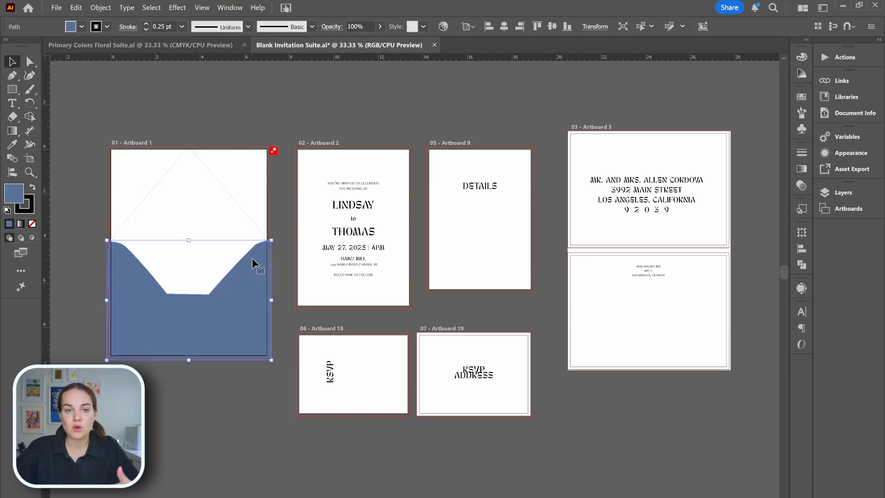
left_click(231, 121)
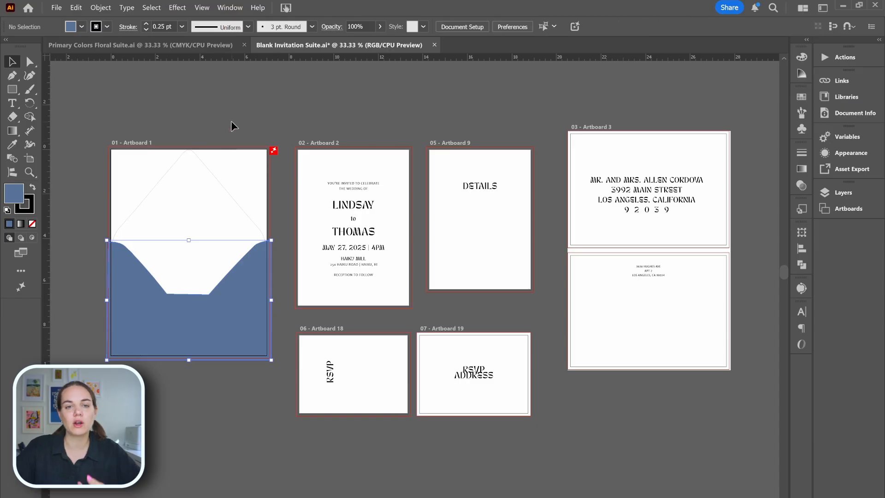
Fill the mailing envelope on Artboard 3 and the RSVP envelope on Artboard 19 with the recent green swatch.
left_click(570, 134)
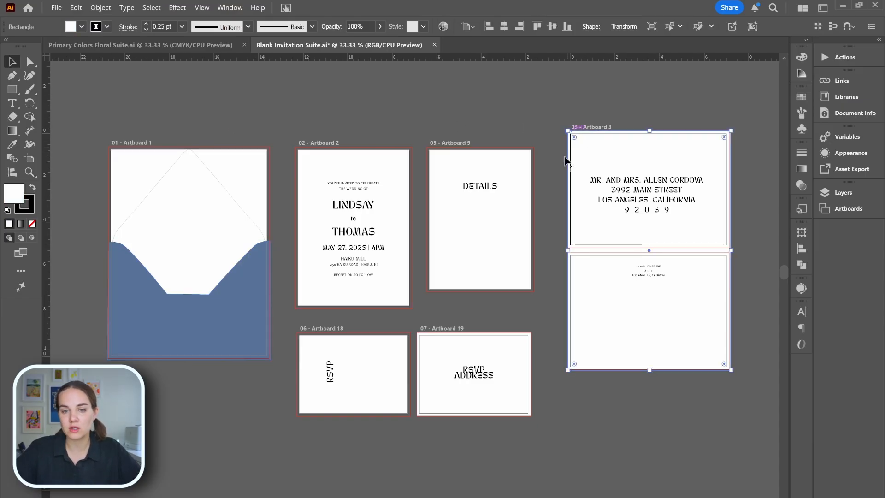
left_click(515, 335, "shift")
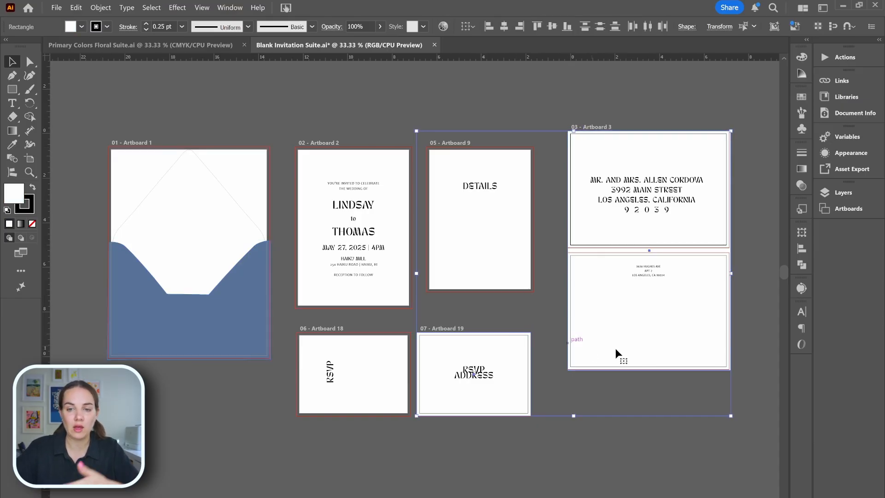
left_click(81, 27)
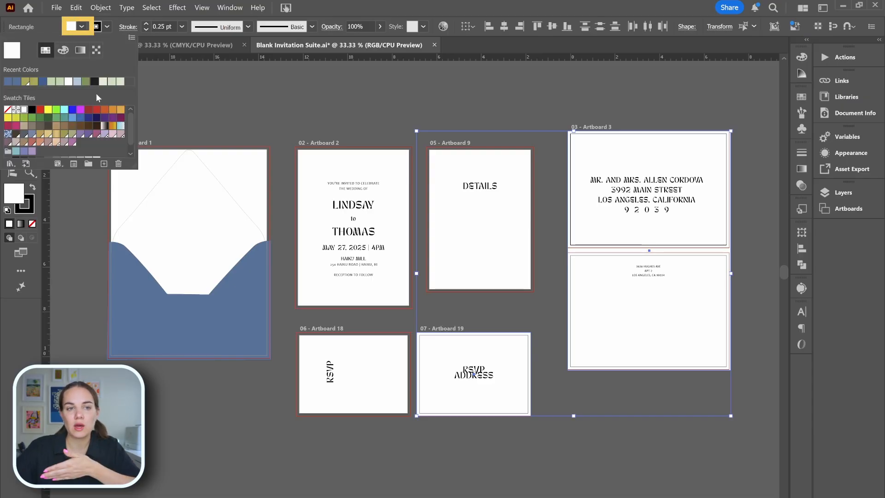
left_click(84, 81)
left_click(355, 93)
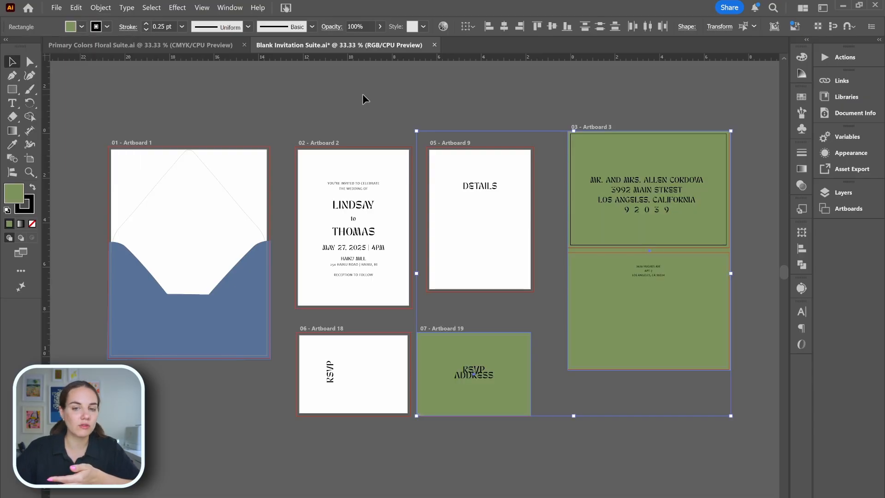
left_click(387, 96)
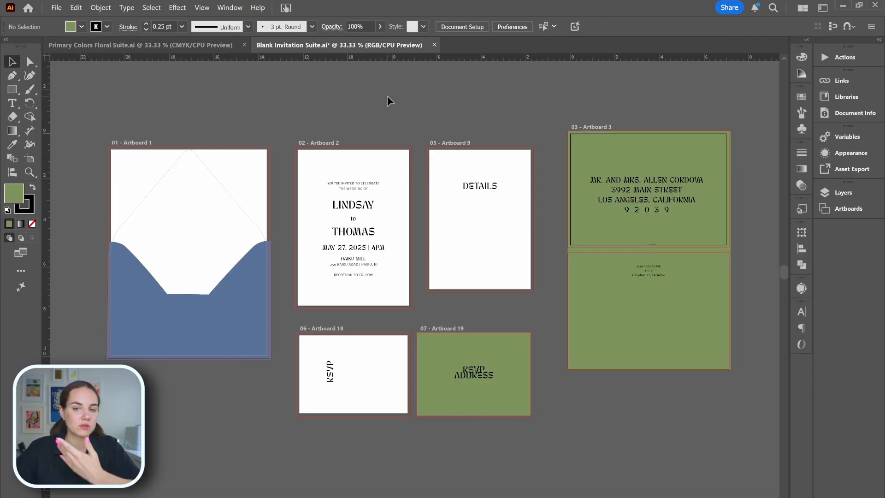
Select and deselect the return address text on the envelope flap, and undo the blue and green envelope fills.
left_click(658, 275)
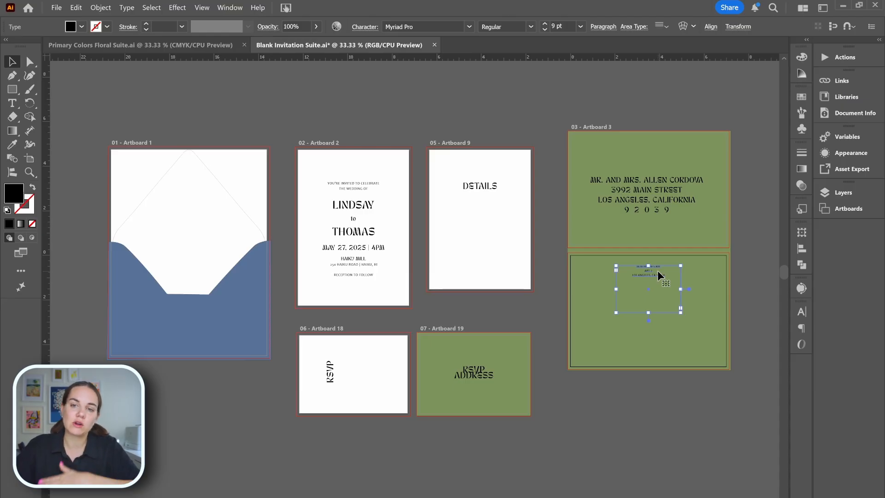
left_click(616, 424)
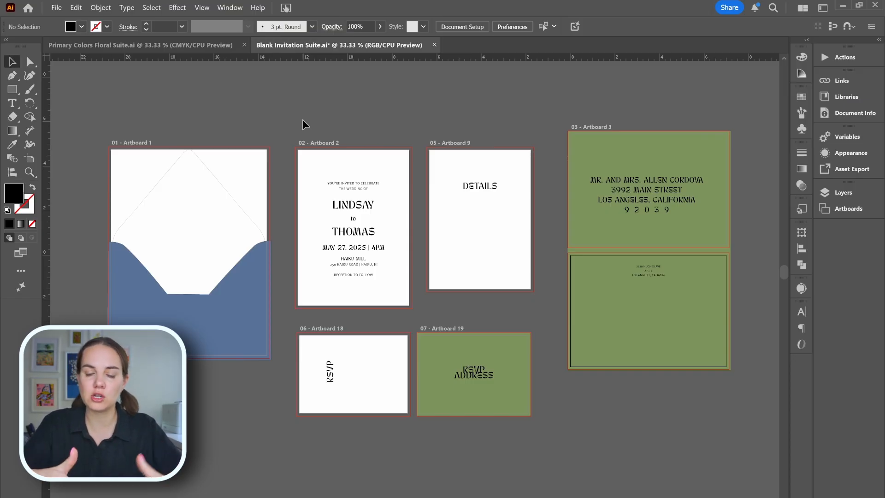
key("ctrl+z")
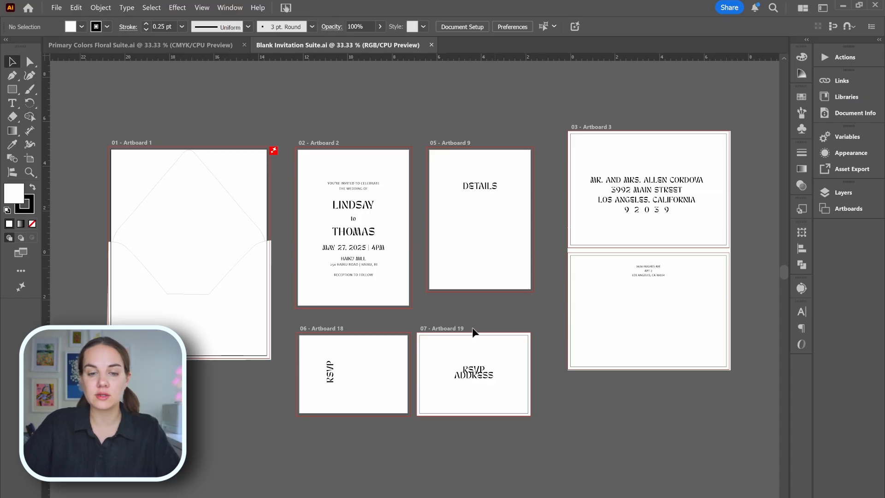
Search the computer for "blank" and open a new document from the Blank Invitation Suite Illustrator template.
left_click(344, 497)
type("bl")
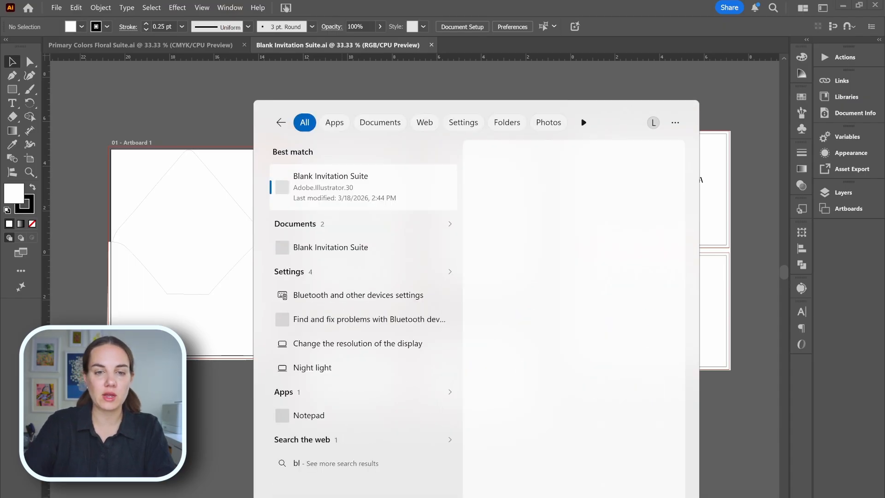
type("ank")
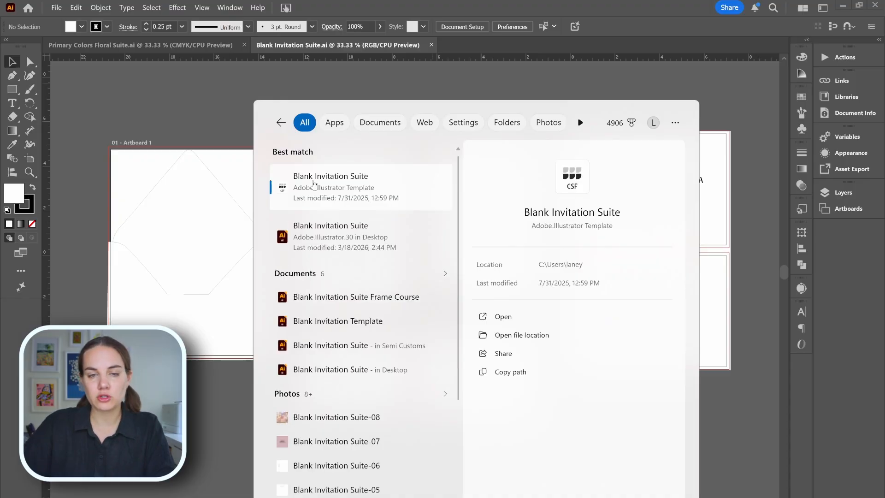
left_click(313, 184)
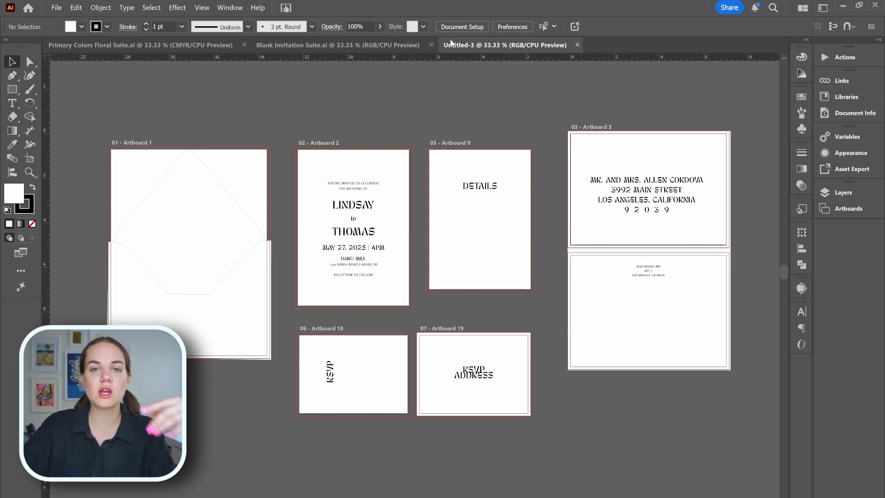
Compare the new untitled document with Blank Invitation Suite, and close the untitled one.
left_click(300, 43)
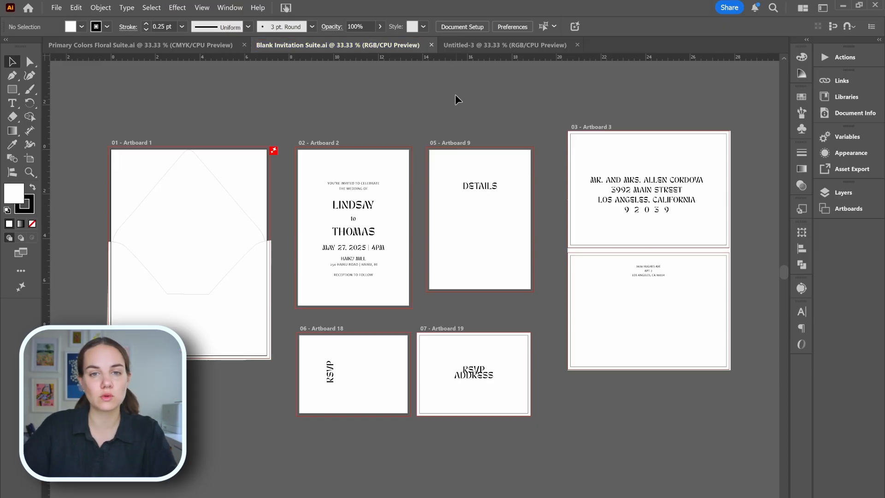
left_click(464, 44)
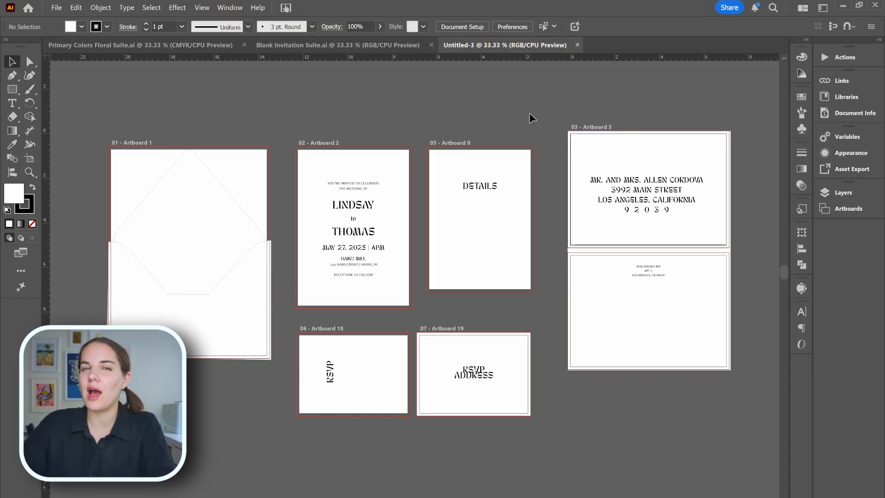
left_click(577, 44)
Browse the Social and Print presets and templates for a new document, and close the dialog without creating one.
left_click(53, 15)
left_click(62, 21)
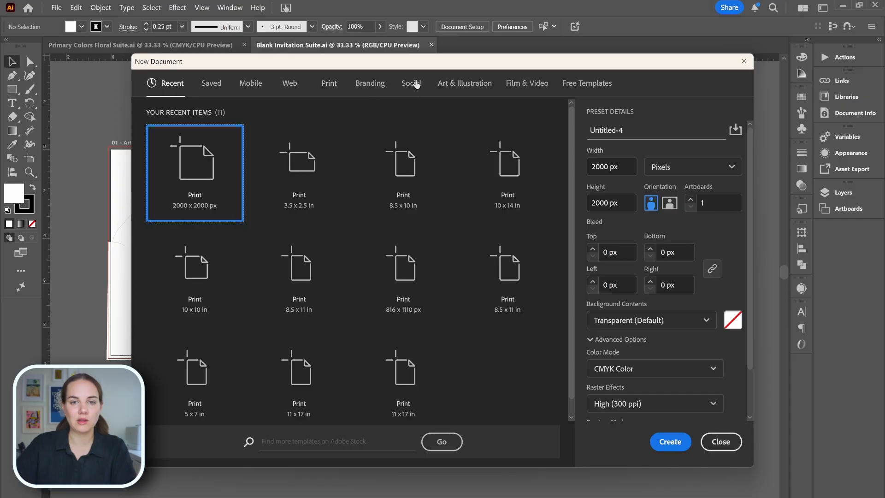
left_click(414, 83)
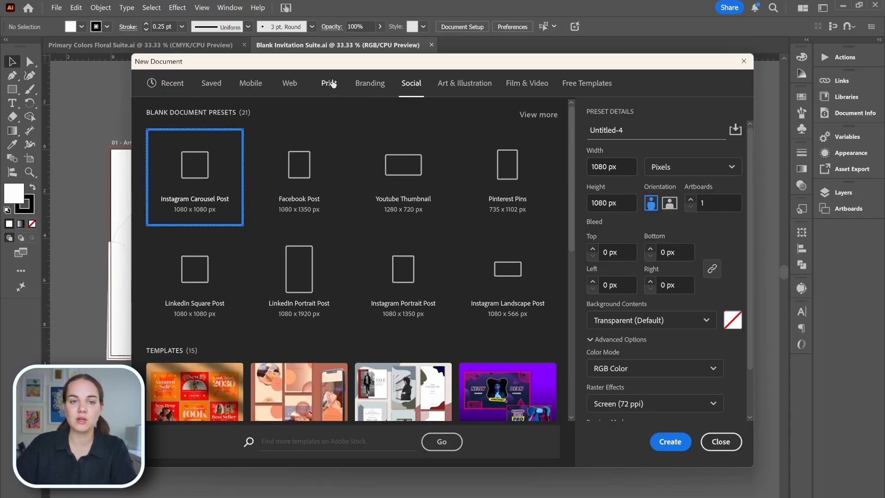
left_click(328, 84)
scroll(299, 184, "down", 10)
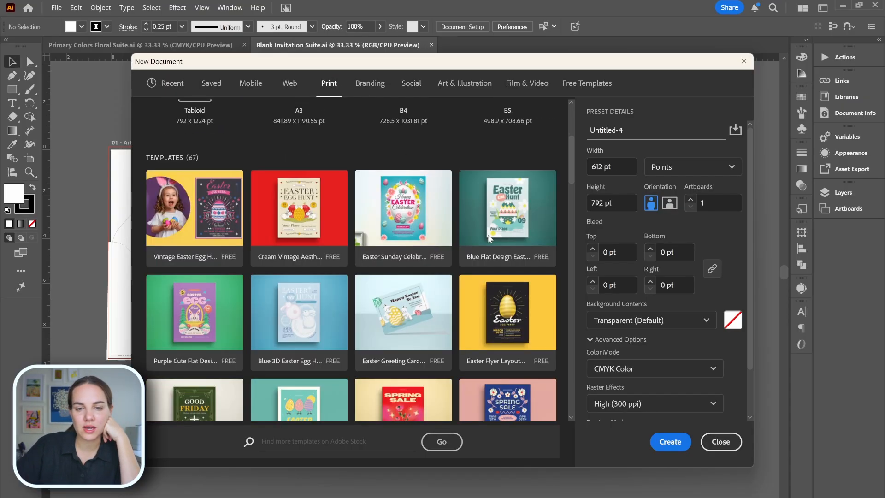
scroll(489, 241, "down", 4)
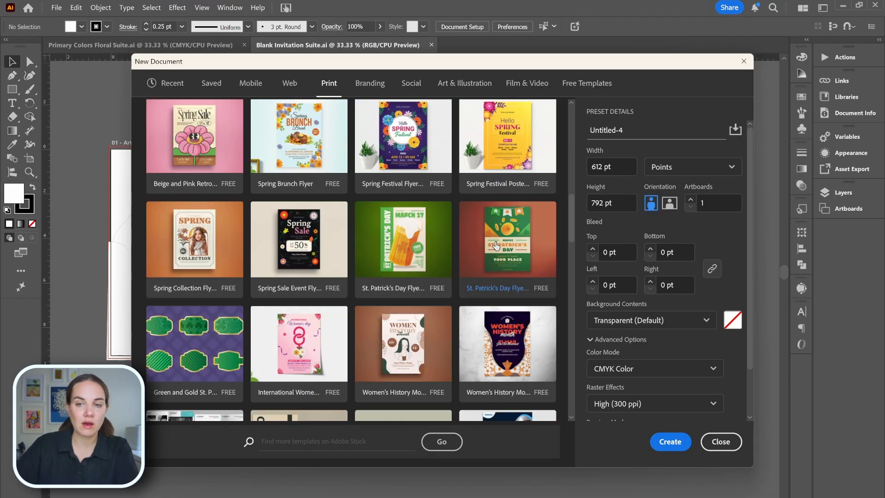
left_click(720, 442)
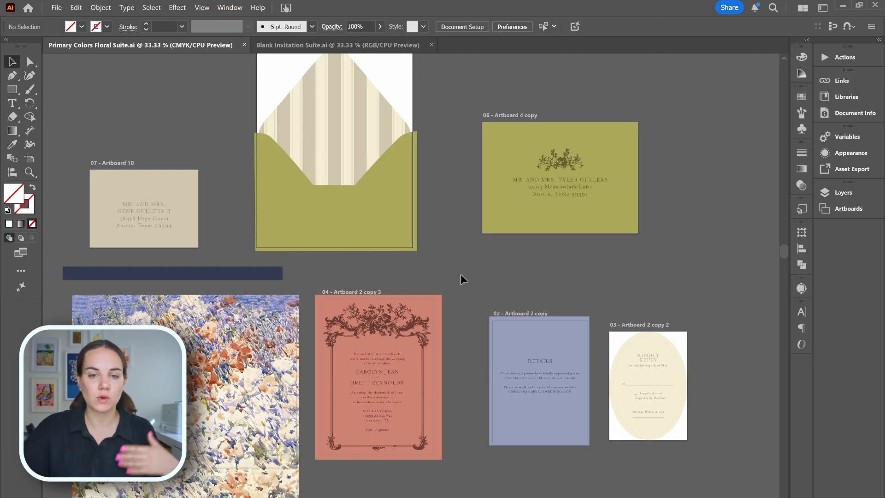
In Primary Colors Floral Suite, rotate the ornamental floral frame on the coral invitation counterclockwise about its centre.
key("ctrl+0")
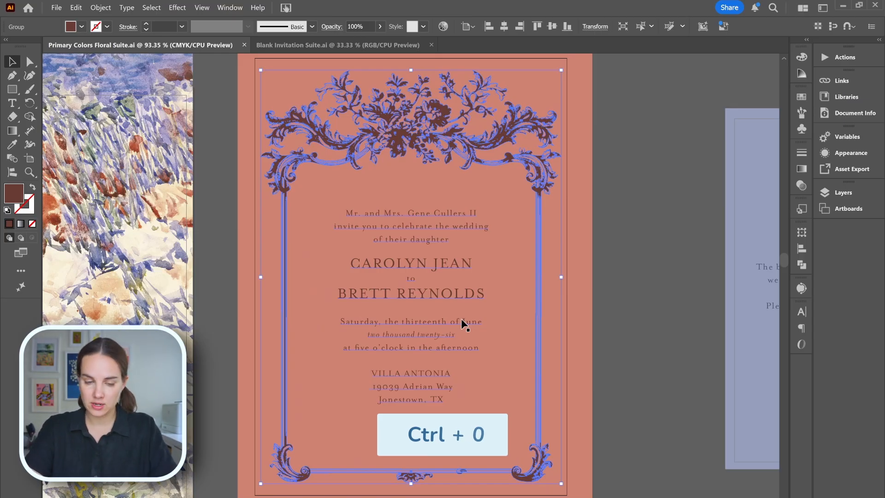
key("r")
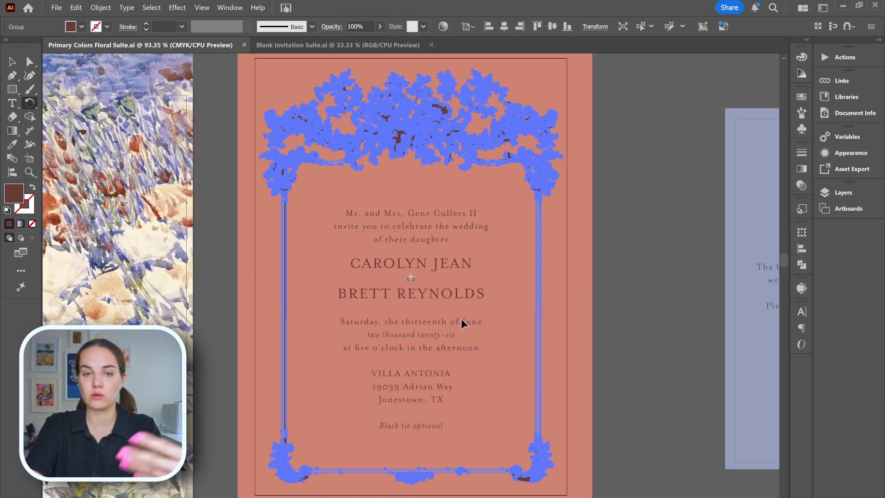
key("Return")
key("Return")
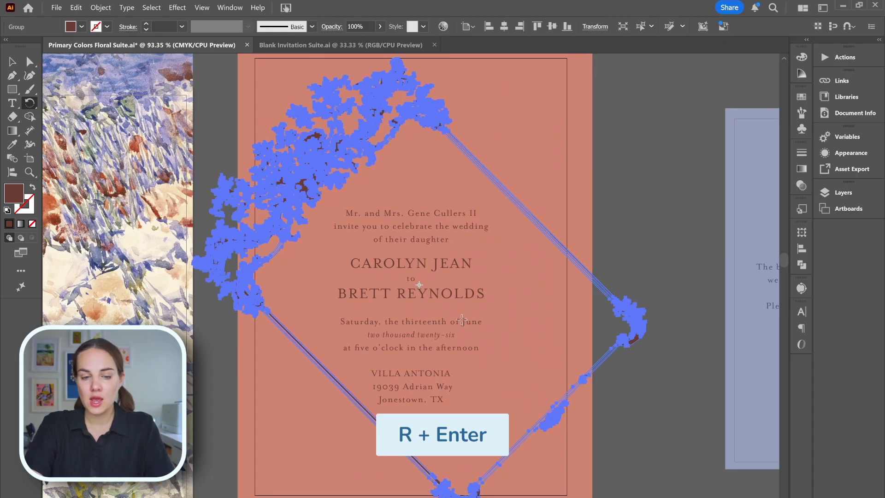
Repeat the last rotation on the ornamental frame until it has made a full turn.
key("ctrl+d")
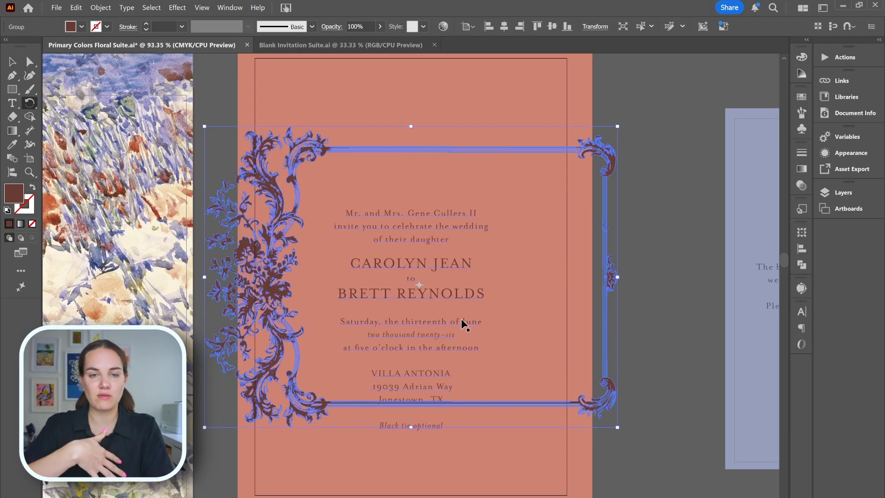
key("ctrl+d")
key("ctrl+d")
key("ctrl+d")
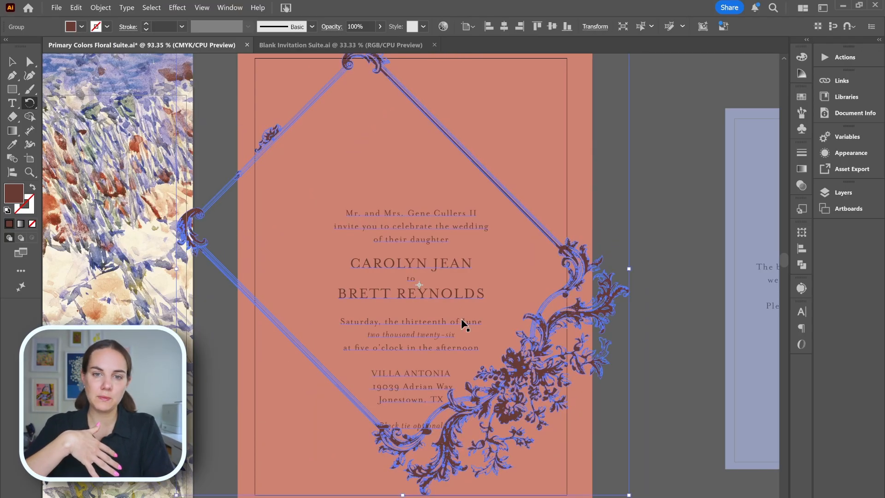
key("ctrl+d")
key("ctrl+d")
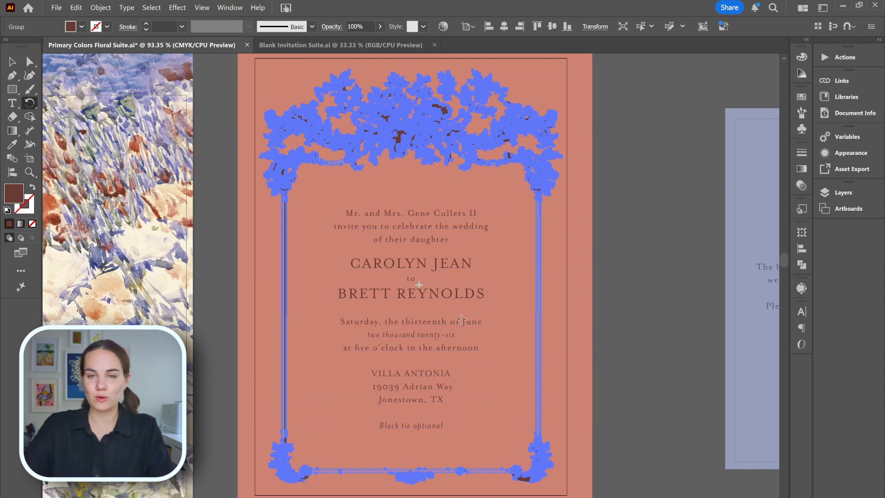
Scale the invitation's ornamental frame uniformly to 50%, and undo the scaling.
key("Return")
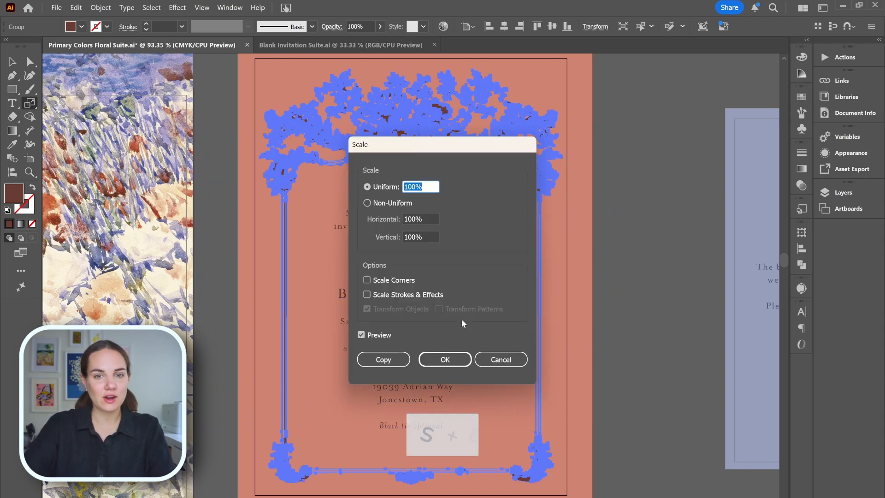
type("50")
key("Return")
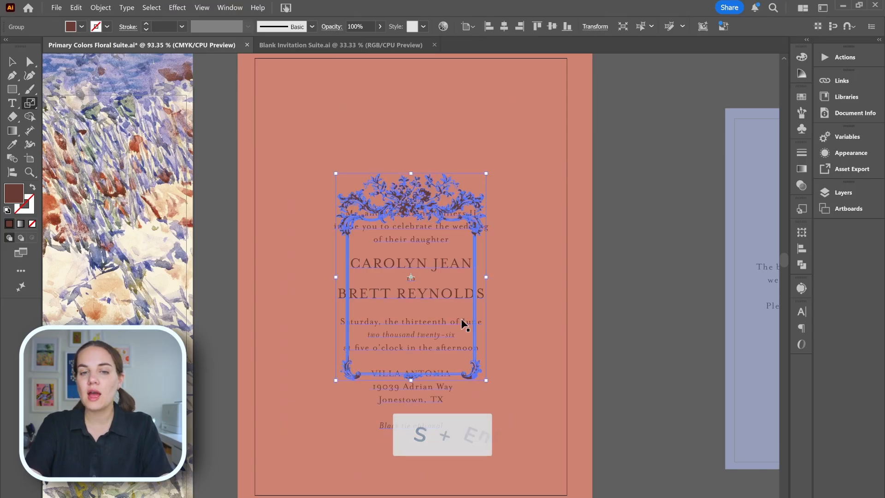
key("ctrl+z")
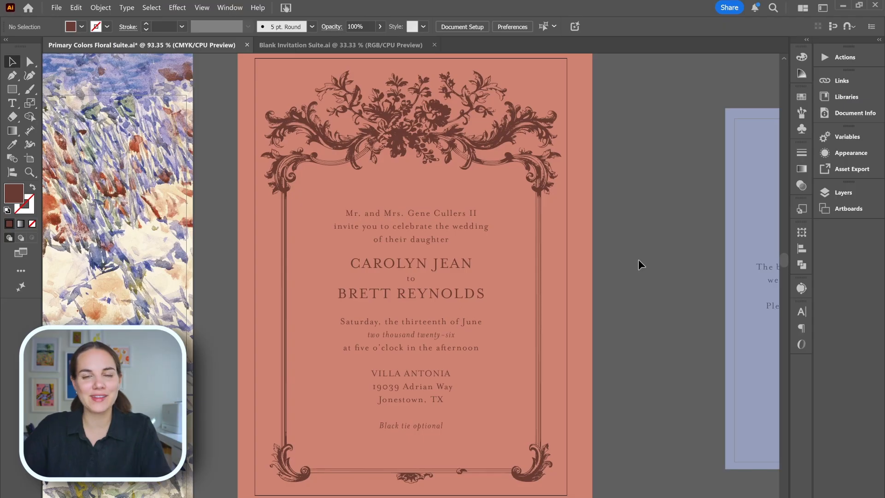
Review the tool shortcuts in the Keyboard Shortcuts dialog, and close it without changes.
left_click(76, 7)
left_click(110, 341)
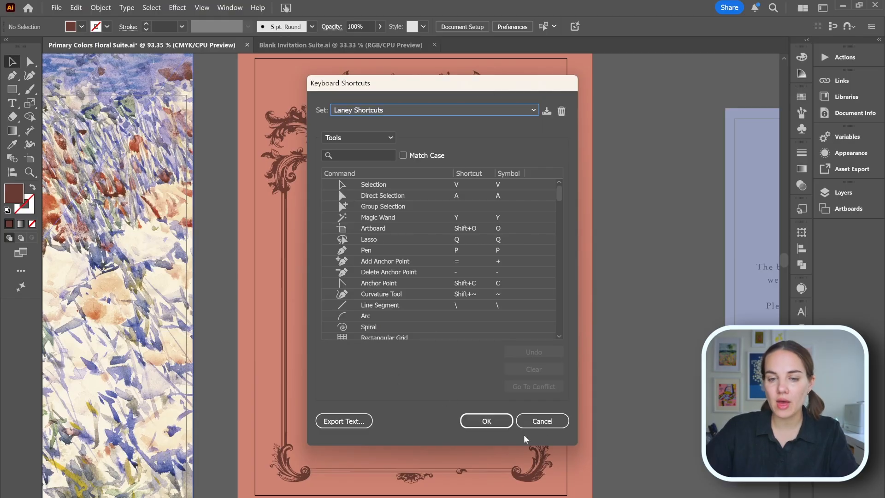
left_click(536, 422)
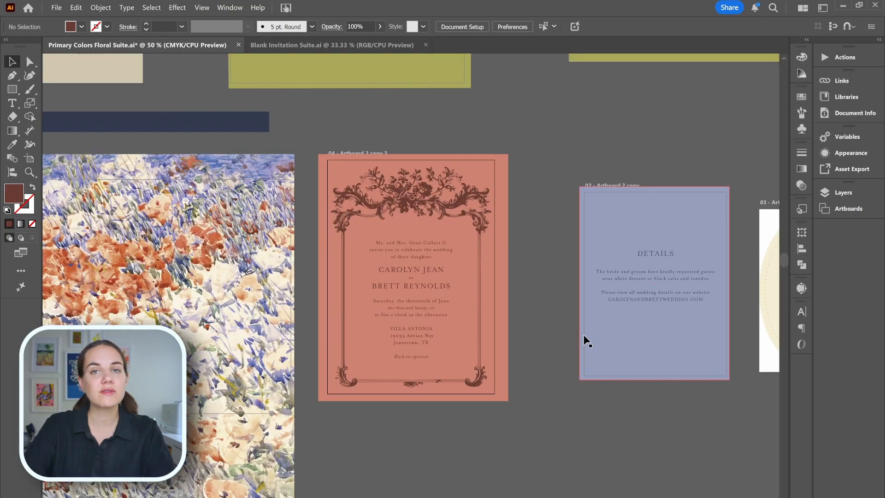
Select all text objects across the invitation suite and convert them to outlines.
scroll(583, 336, "right", 3)
scroll(584, 340, "up", 3)
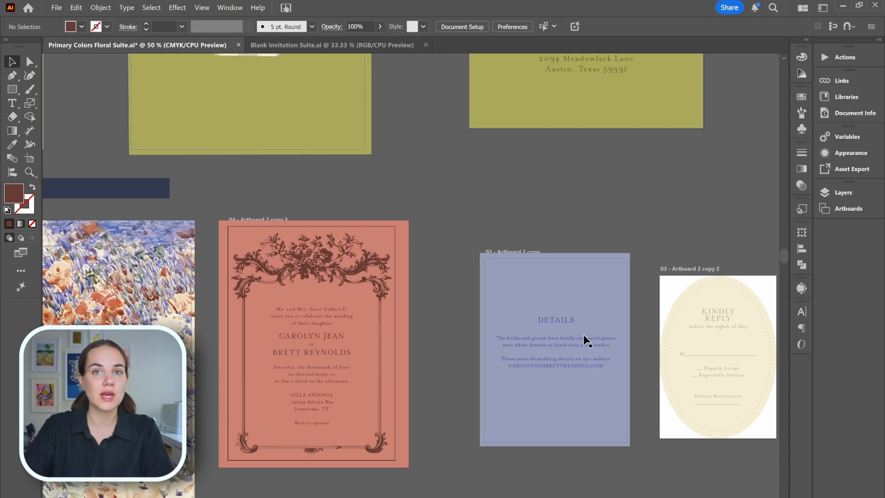
scroll(584, 340, "left", 3)
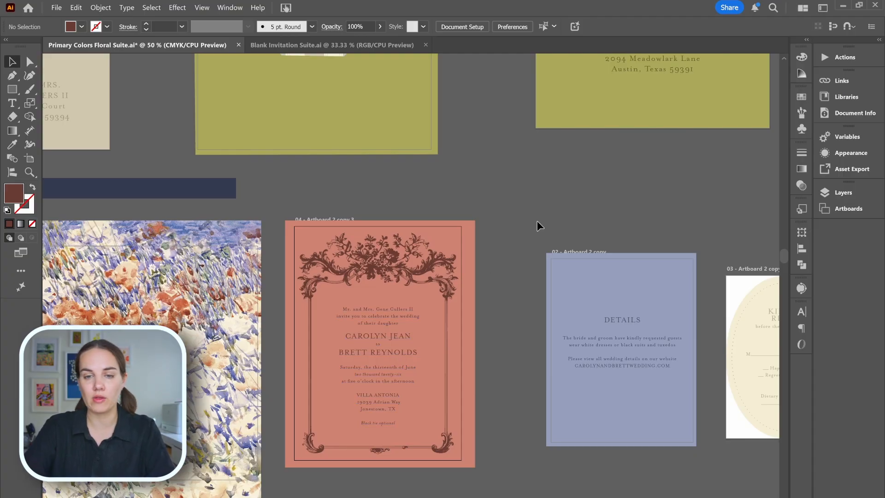
key("ctrl+t")
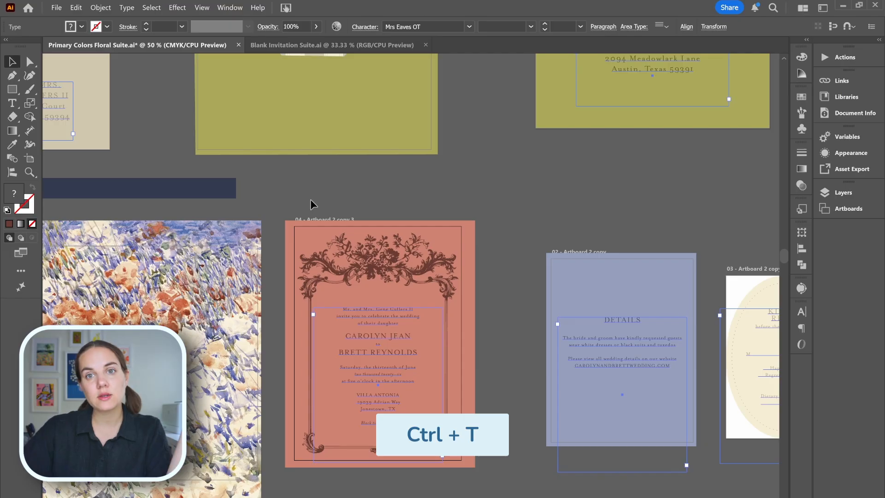
right_click(387, 357)
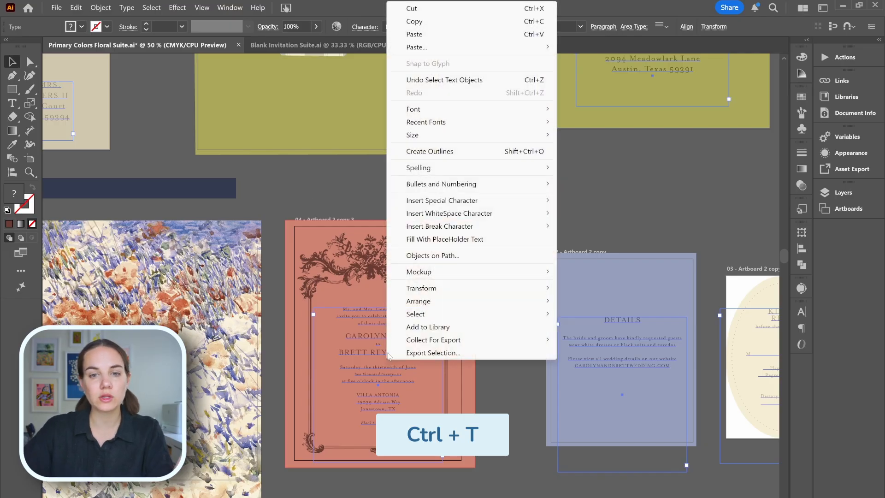
left_click(440, 150)
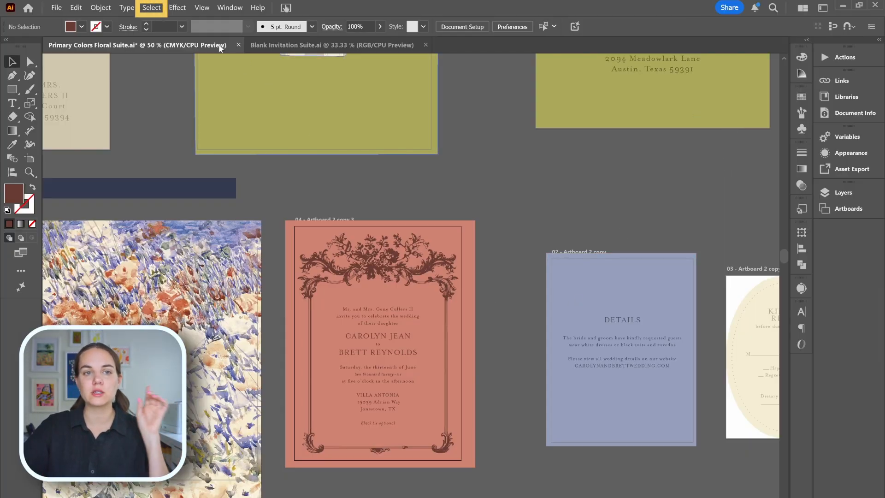
Look through the selection commands and the document's layer list, and collapse the layer list again.
left_click(154, 7)
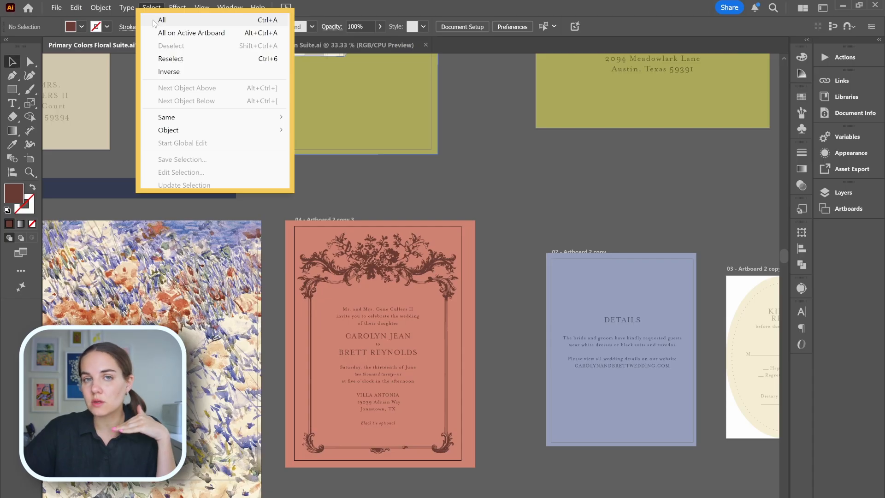
left_click(832, 190)
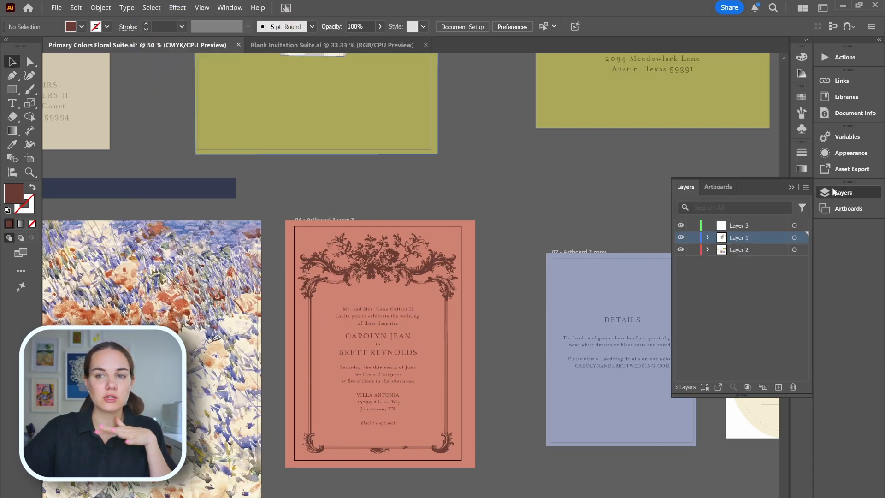
left_click(792, 187)
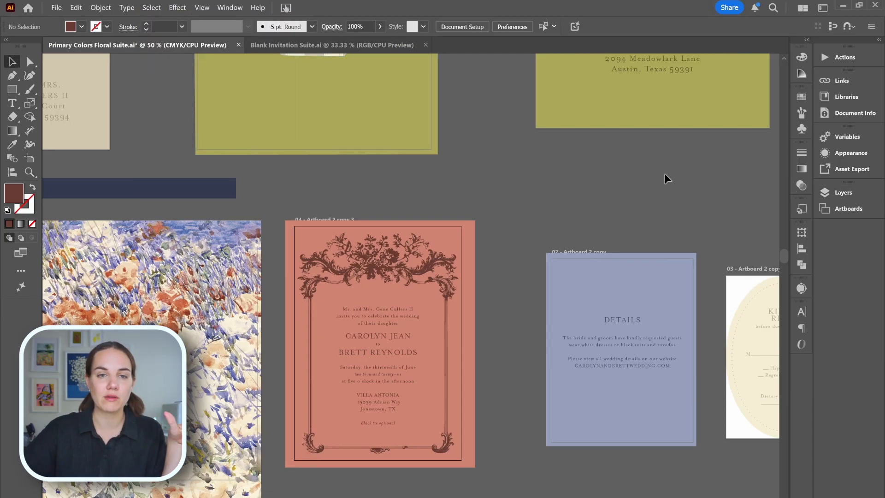
Examine the options for selecting by same attributes and by object type, and select all text objects.
left_click(151, 8)
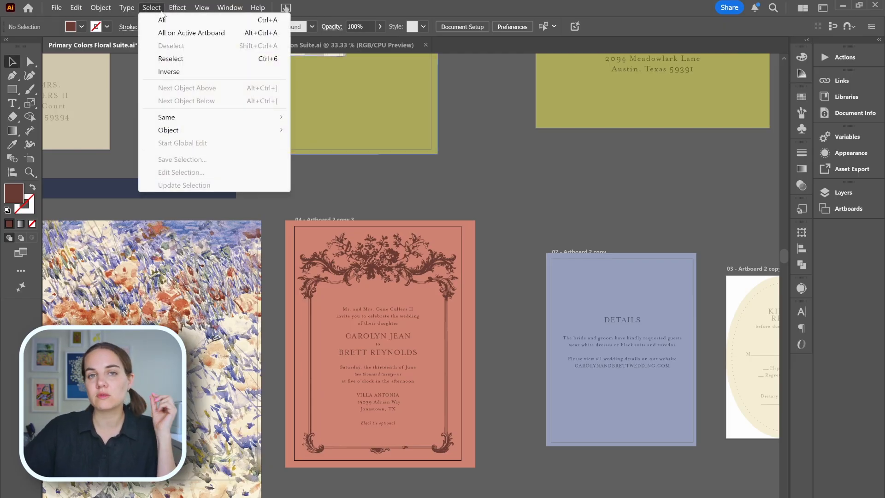
mouse_move(223, 119)
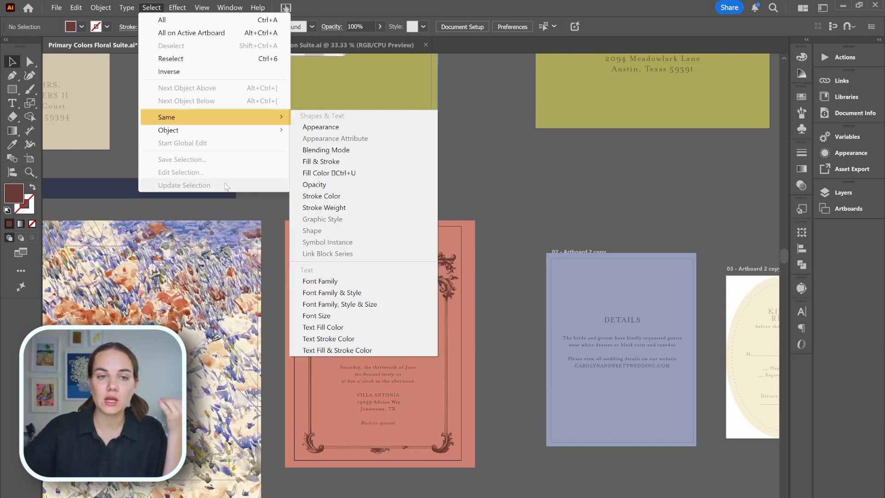
mouse_move(258, 130)
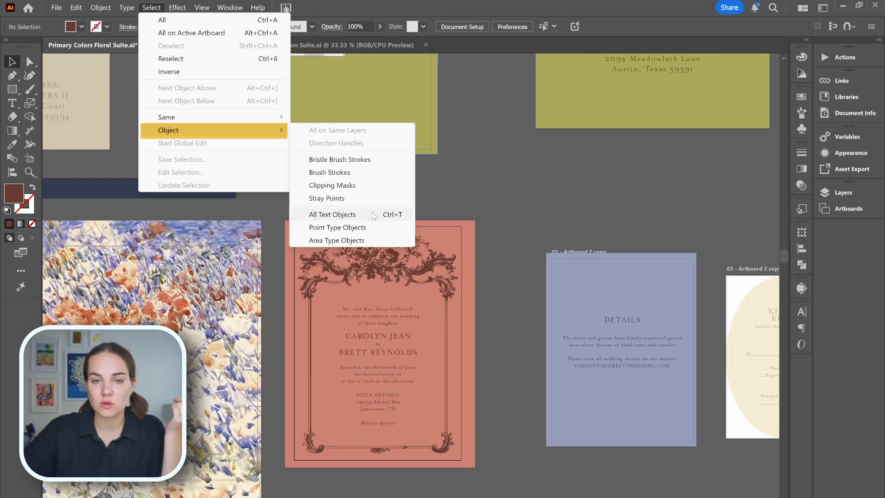
left_click(388, 215)
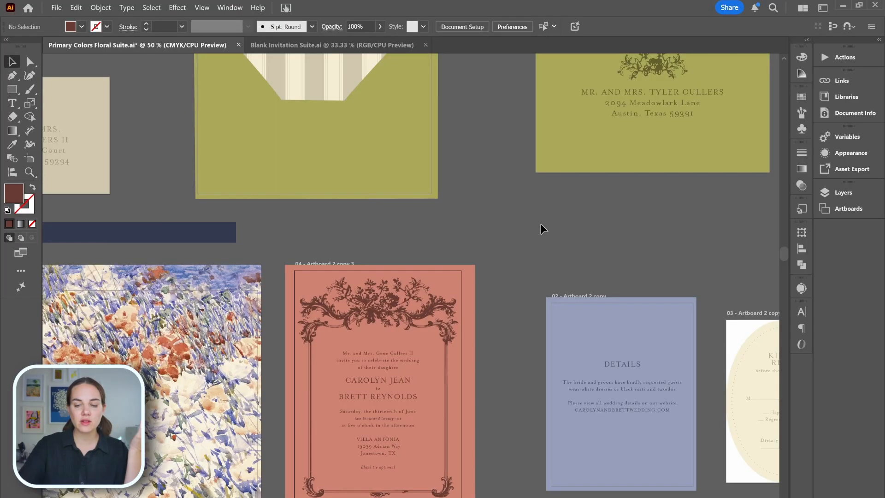
Bring the whole Primary Colors Floral Suite layout into view.
key("ctrl+minus")
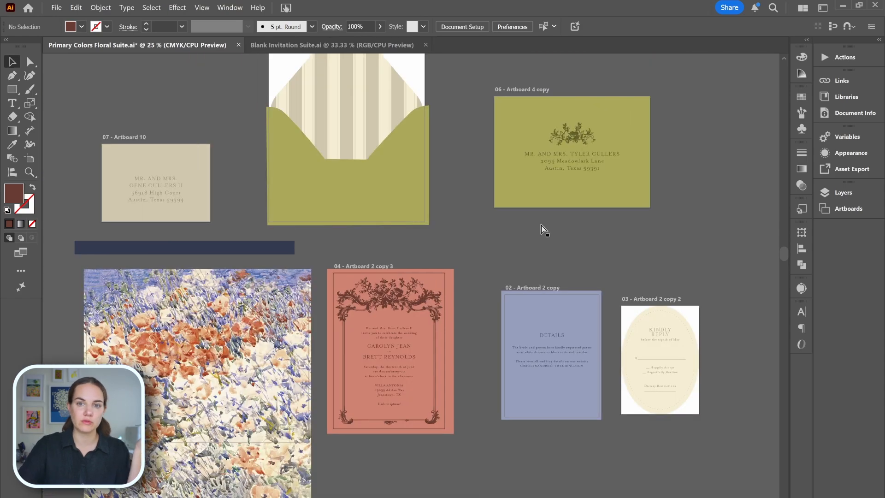
key("ctrl+minus")
scroll(600, 262, "up", 1)
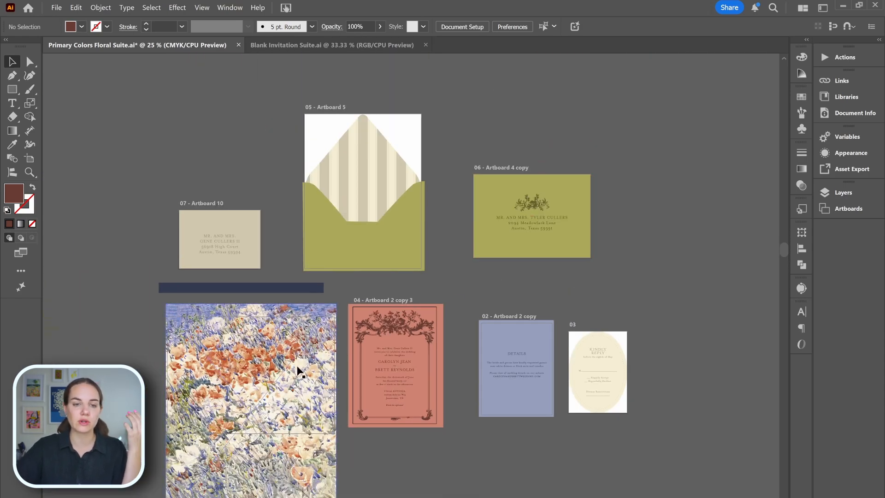
left_click(279, 370)
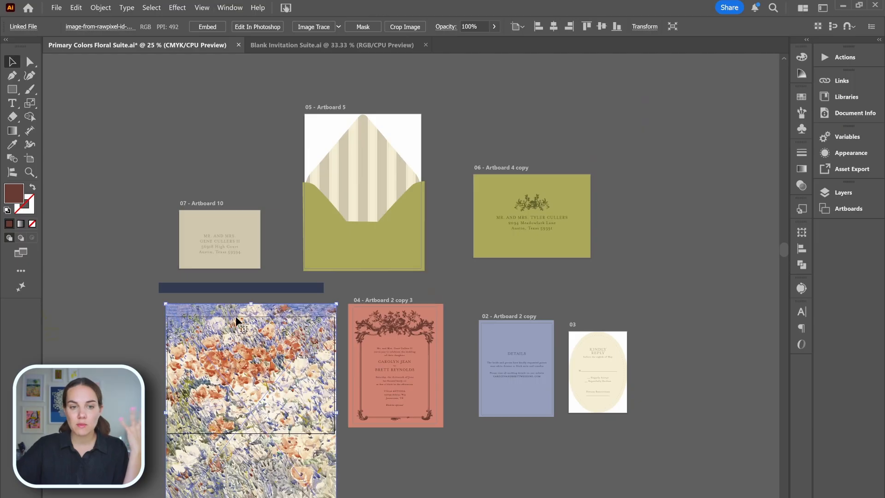
scroll(236, 352, "down", 1)
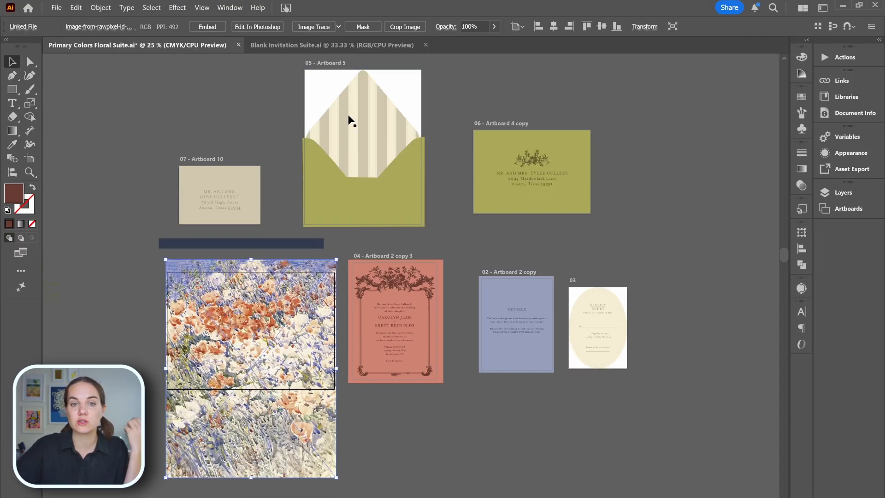
left_click(339, 220)
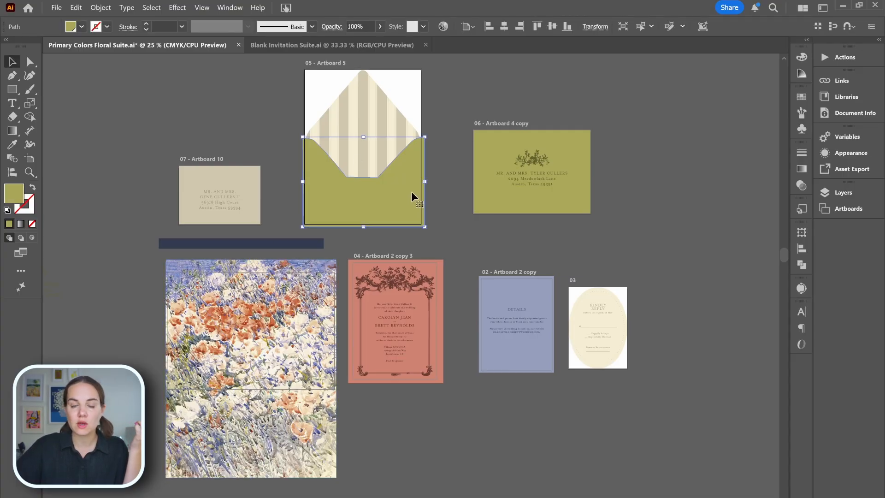
left_click(572, 158)
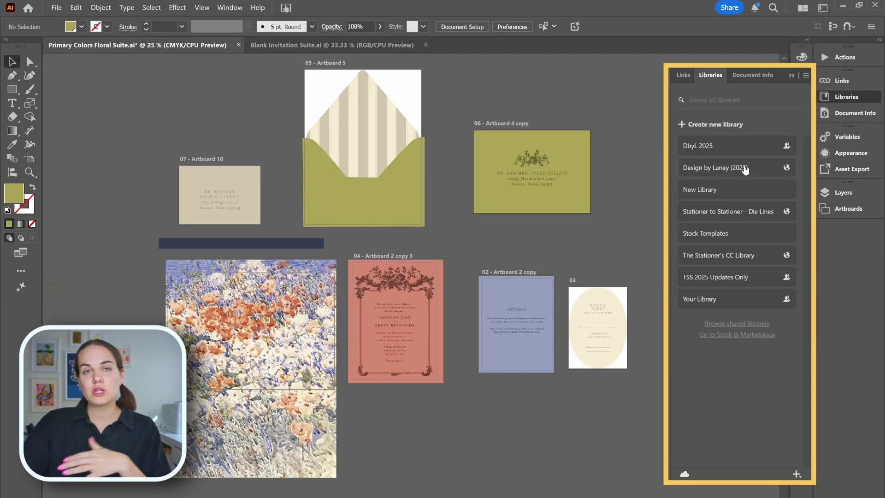
Open the Design by Laney (2025) library, try its #2E679E branding color as the fill of the addressed green envelope, and undo it.
left_click(745, 168)
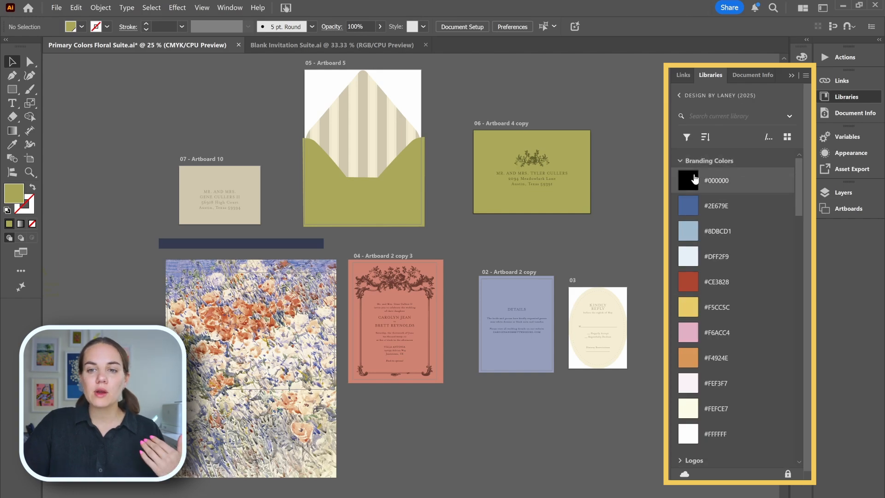
left_click(576, 154)
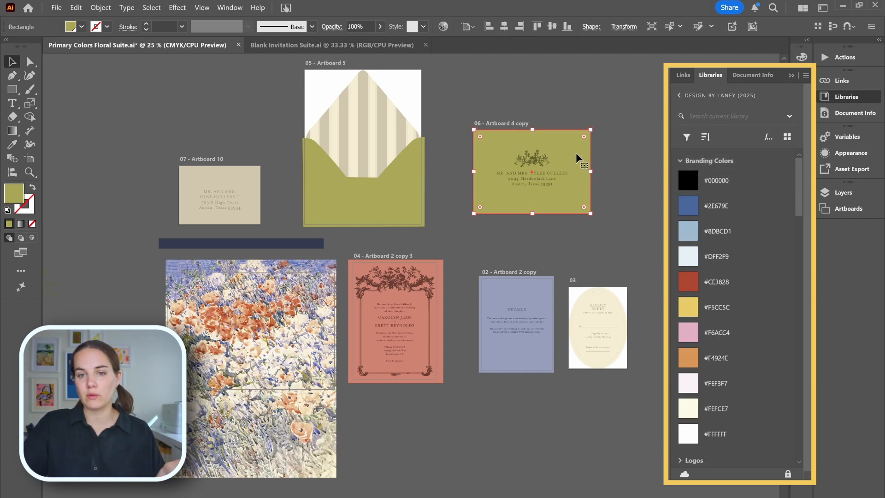
left_click(686, 209)
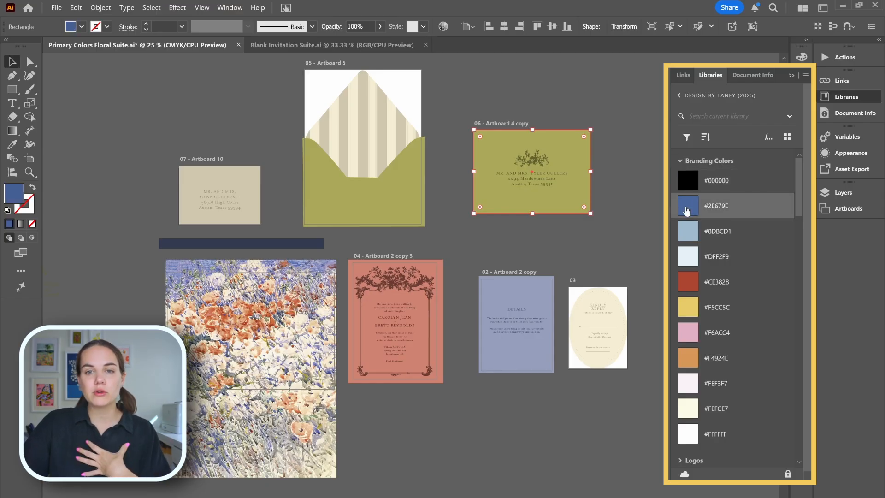
left_click(616, 234)
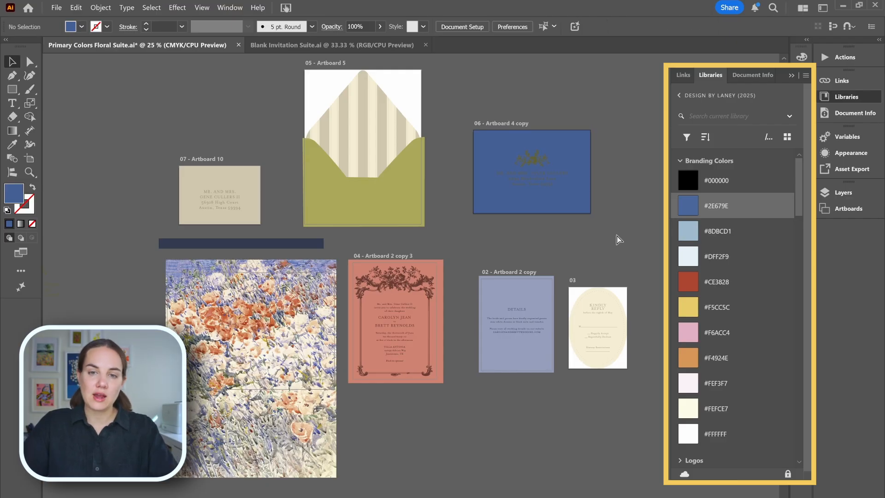
key("ctrl+z")
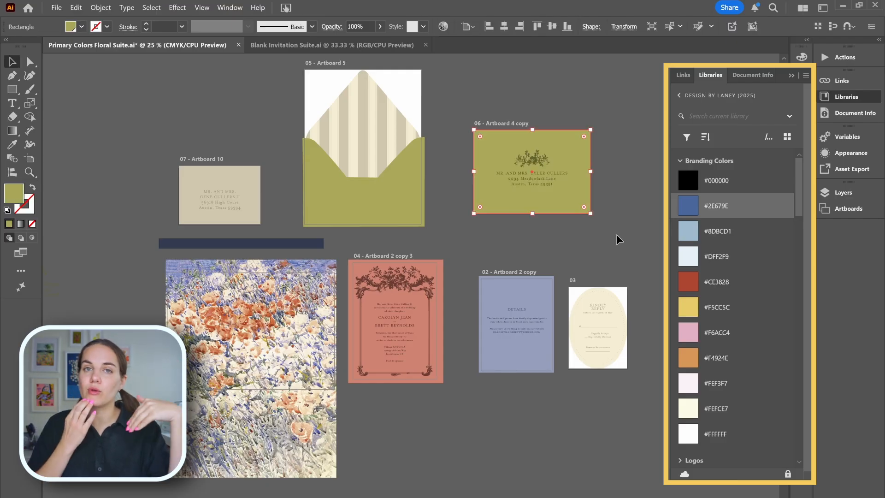
Try placing the Layer 1 background from the library's Holo BGs group over the suite's artboards, and delete it.
left_click(679, 161)
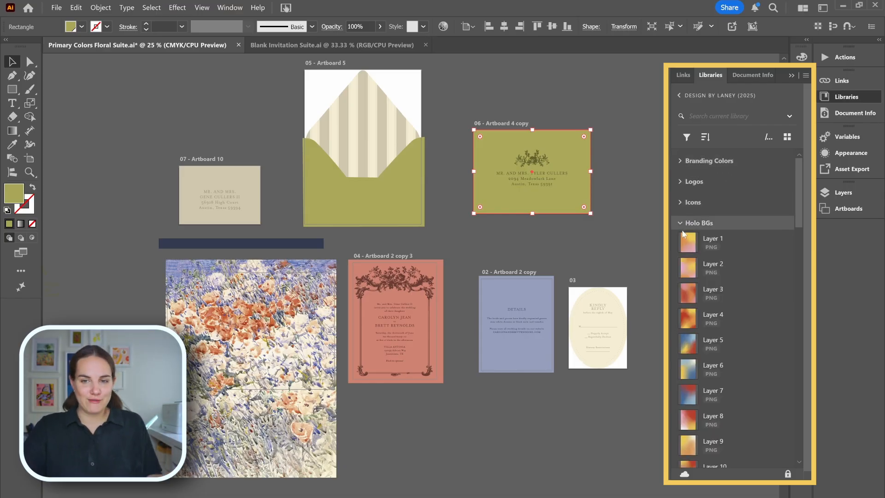
left_click_drag(689, 241, 227, 123)
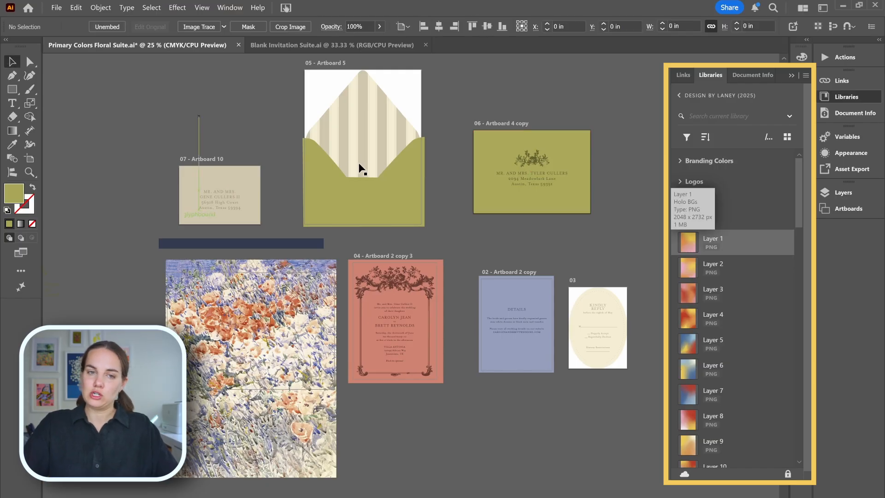
left_click(199, 116)
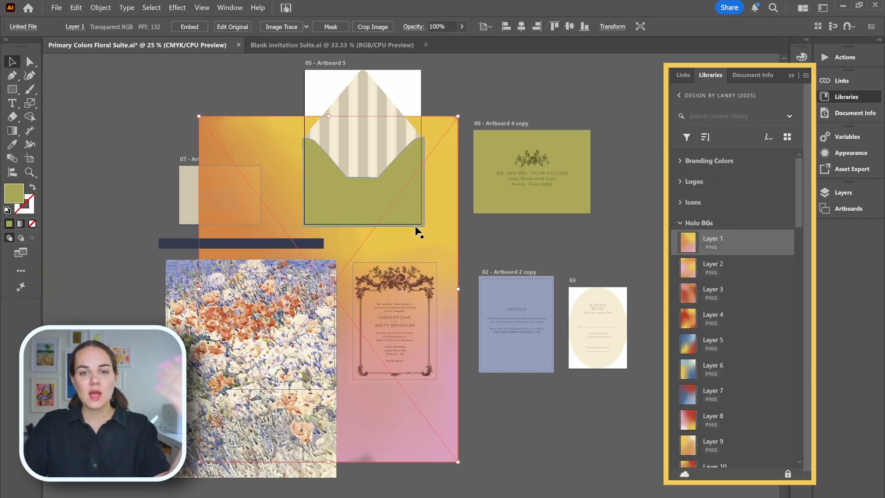
left_click_drag(442, 228, 547, 277)
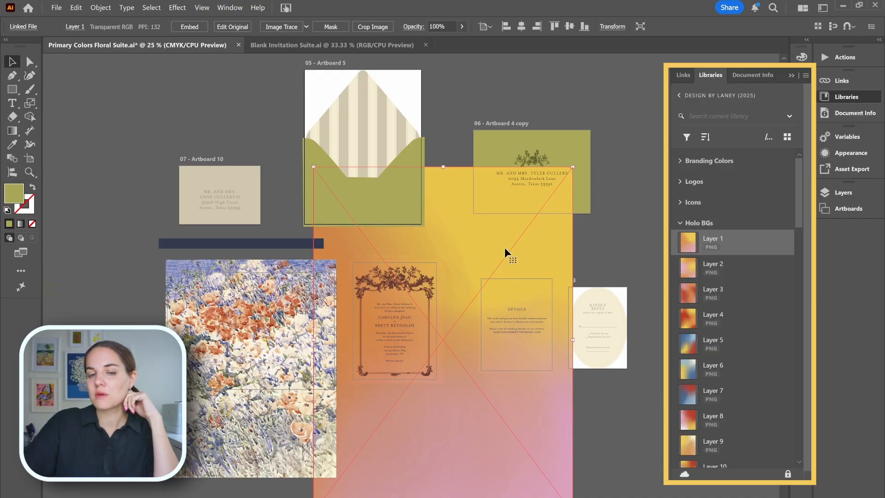
left_click_drag(468, 239, 563, 331)
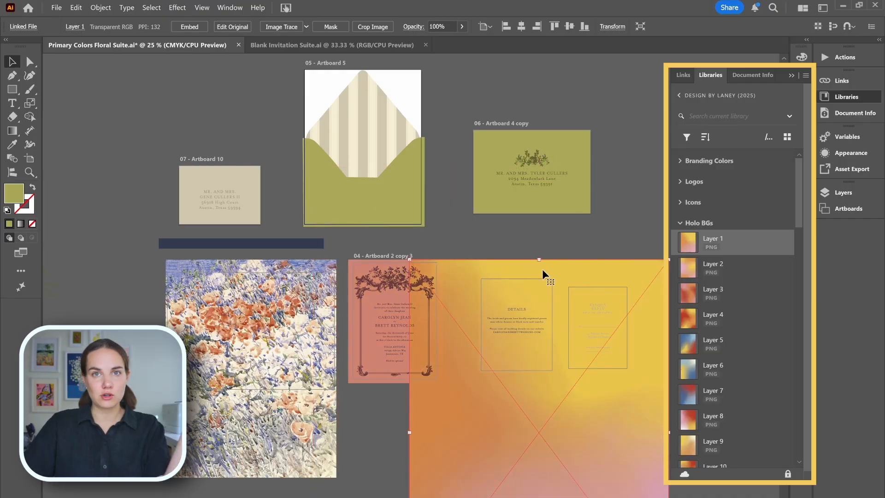
key("Delete")
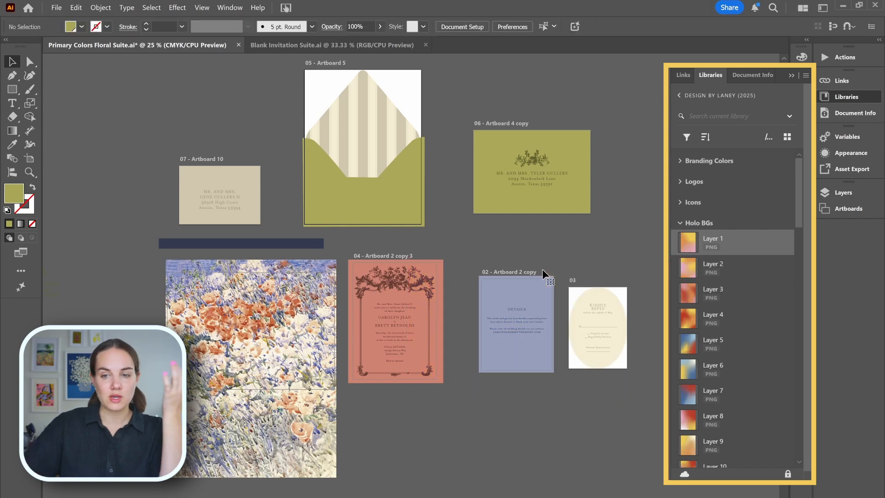
Place the A+ icon from the library's Biz & School icons over the details card.
left_click(680, 203)
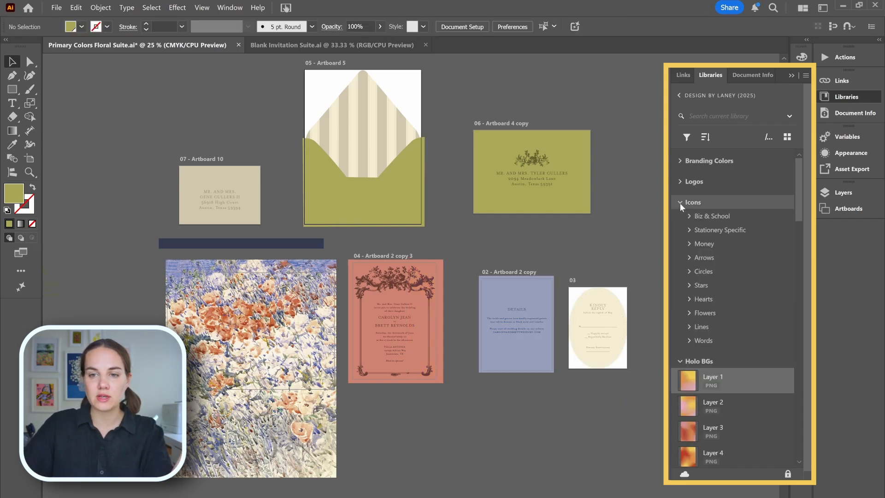
left_click(688, 216)
left_click_drag(696, 235, 476, 228)
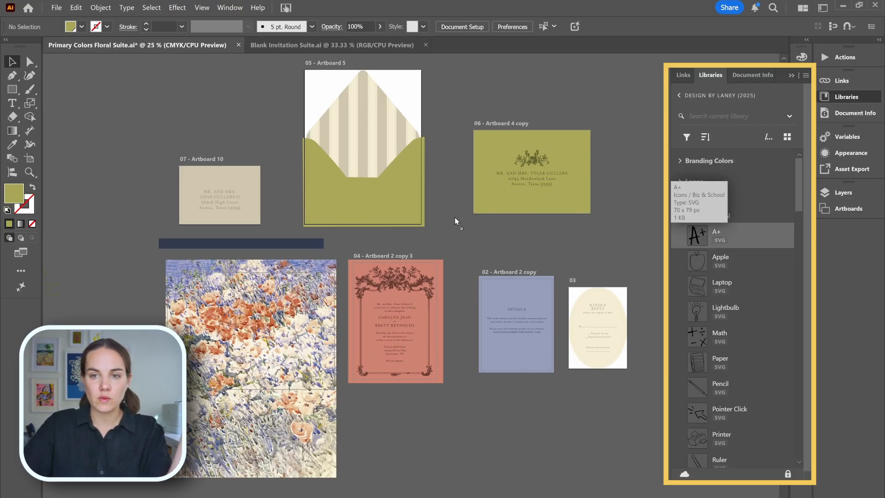
left_click_drag(474, 229, 474, 229)
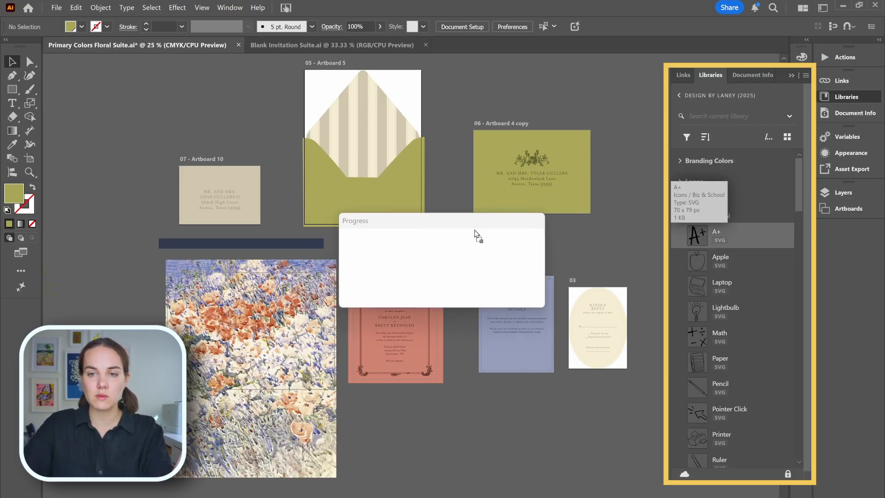
left_click(476, 230)
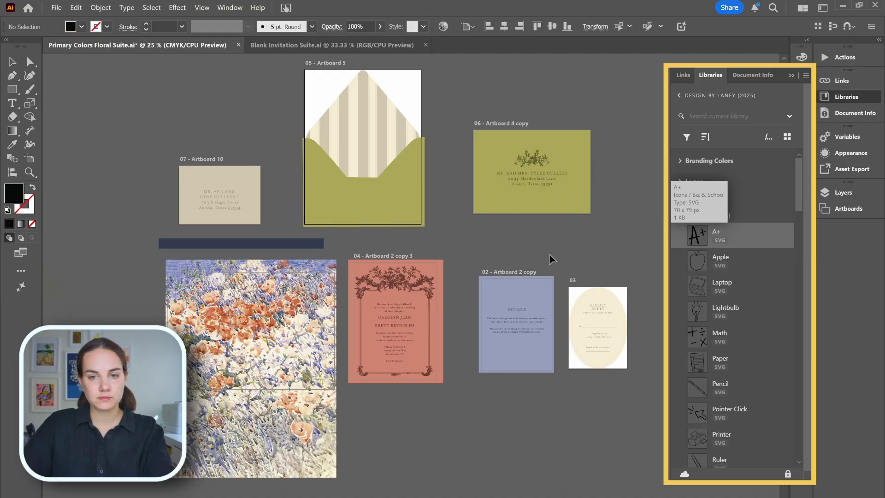
left_click_drag(492, 247, 573, 339)
Fill the placed A+ icon with a light blue recent color, and delete the icon.
key("a")
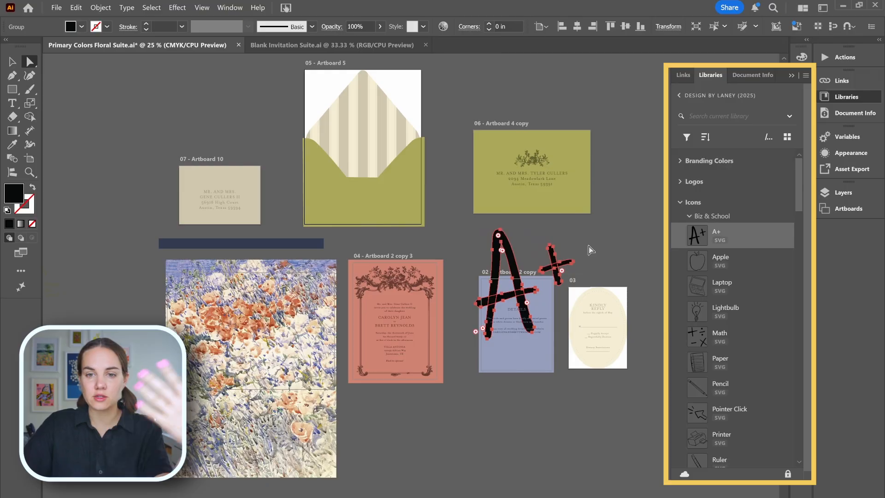
left_click(83, 27)
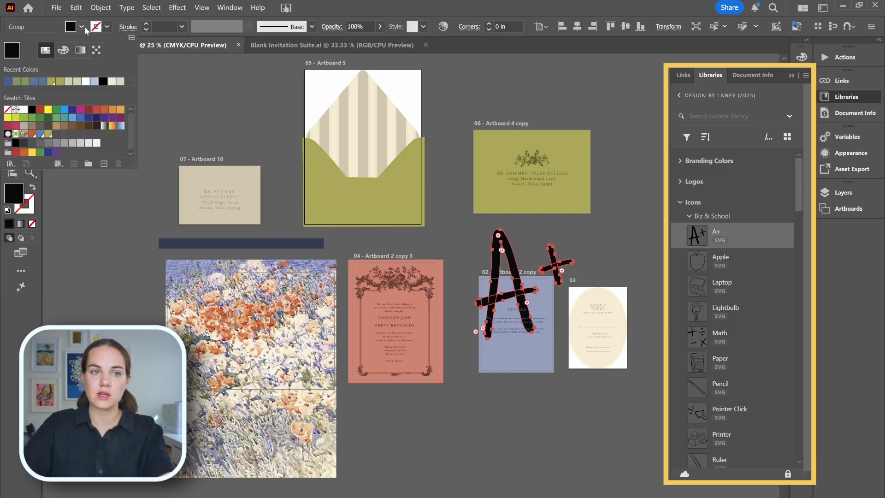
left_click(94, 82)
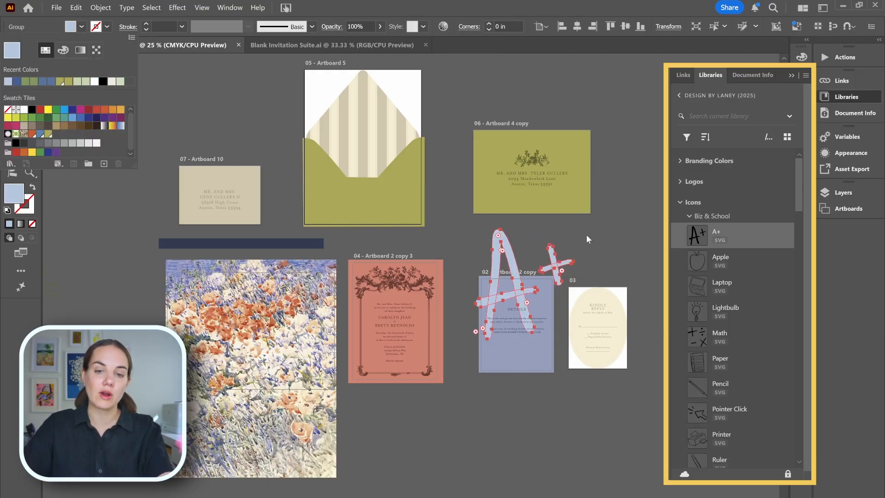
key("v")
key("Delete")
Look through the library's Logos and Branding Colors groups, collapsing them and the Biz & School icons.
left_click(689, 215)
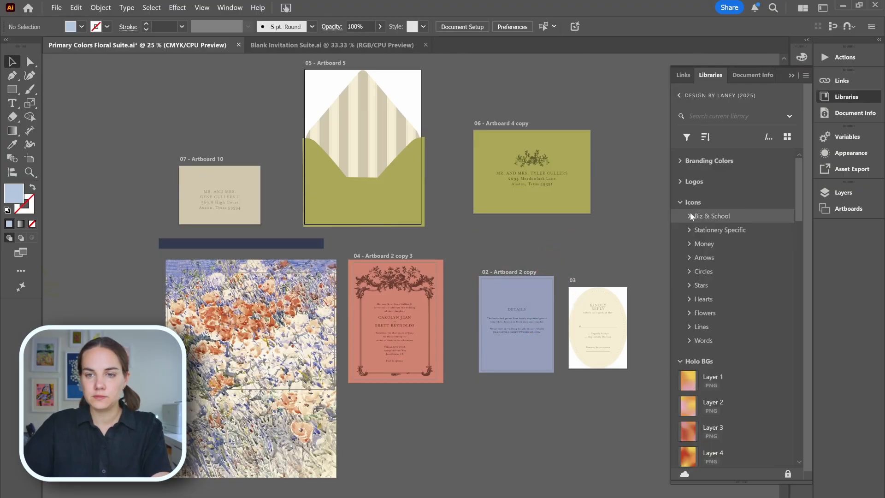
left_click(680, 182)
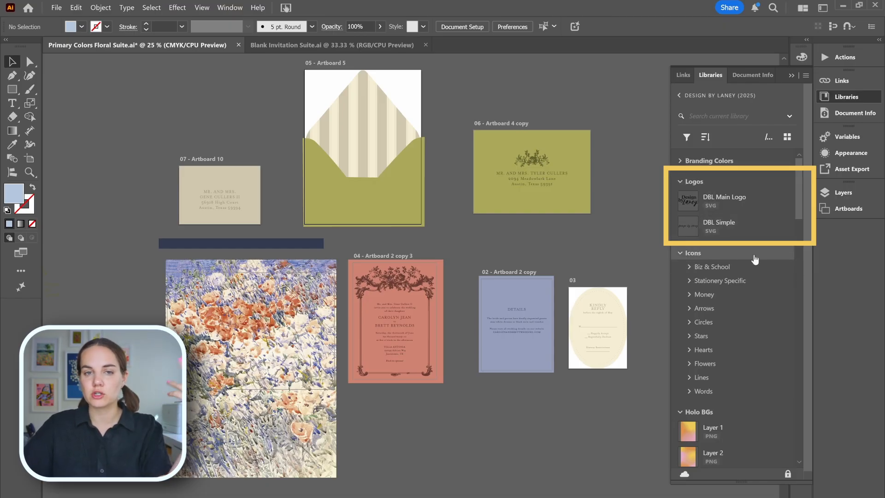
left_click(680, 161)
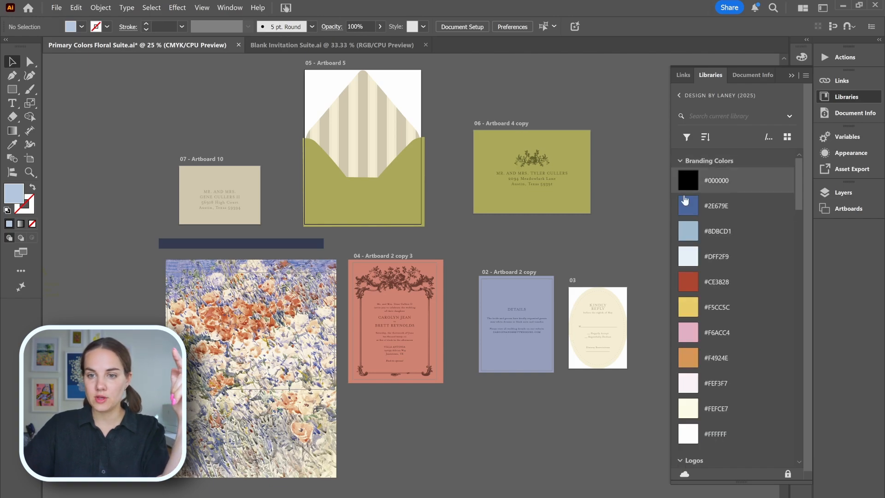
left_click(680, 160)
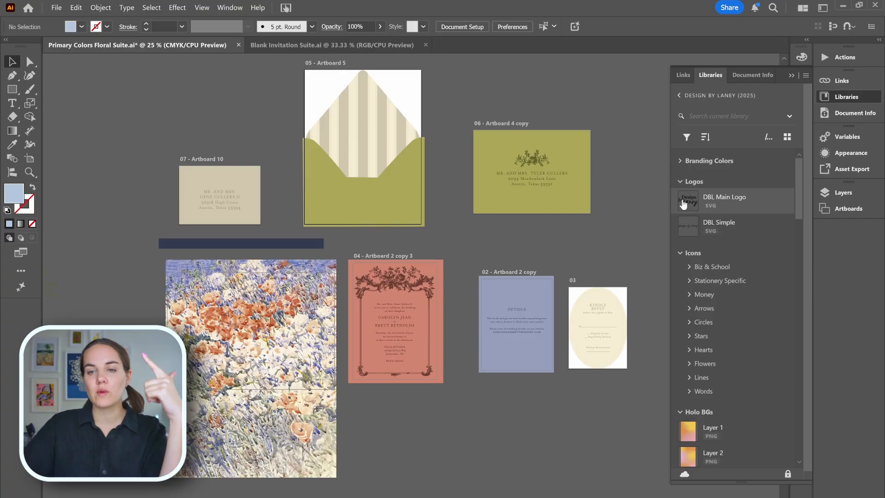
left_click(680, 182)
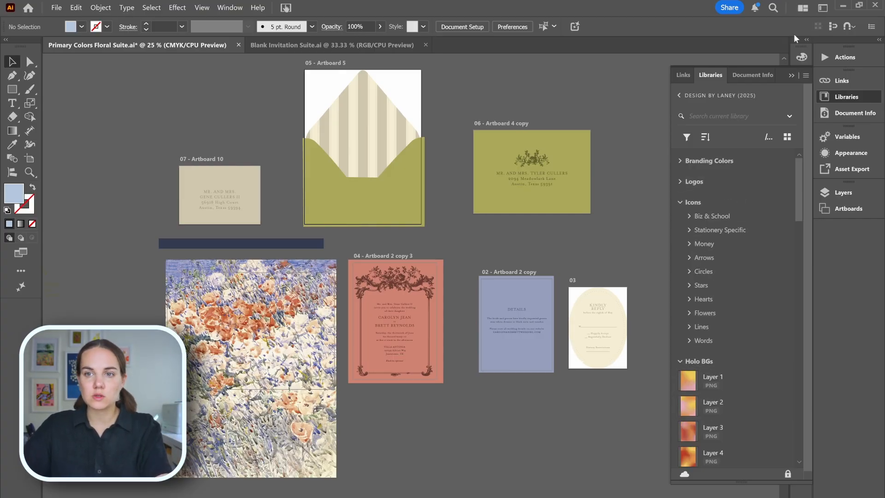
Browse The Stationer's CC Library, examining the envelope liners, products and die-cut shapes under PrintsWell Templates.
left_click(679, 95)
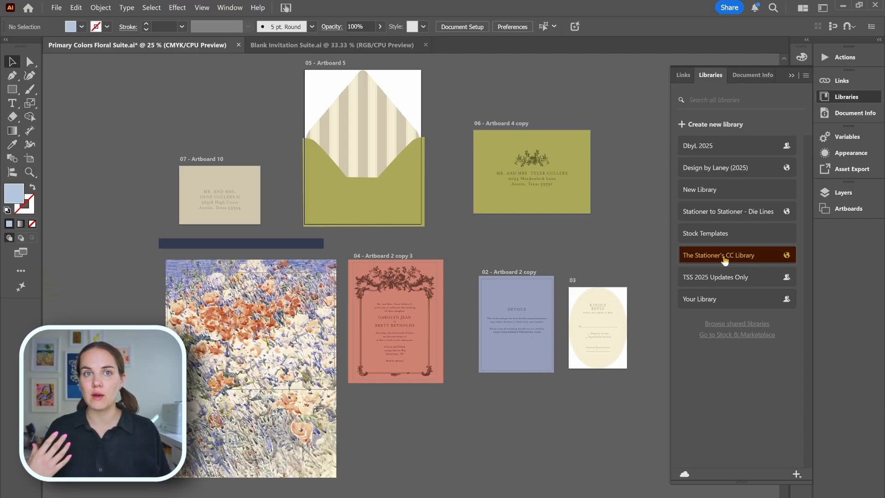
left_click(724, 255)
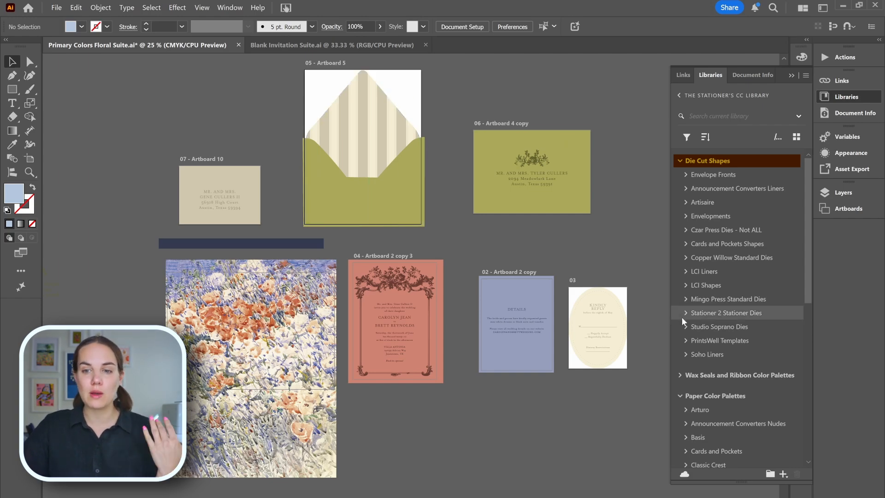
left_click(687, 341)
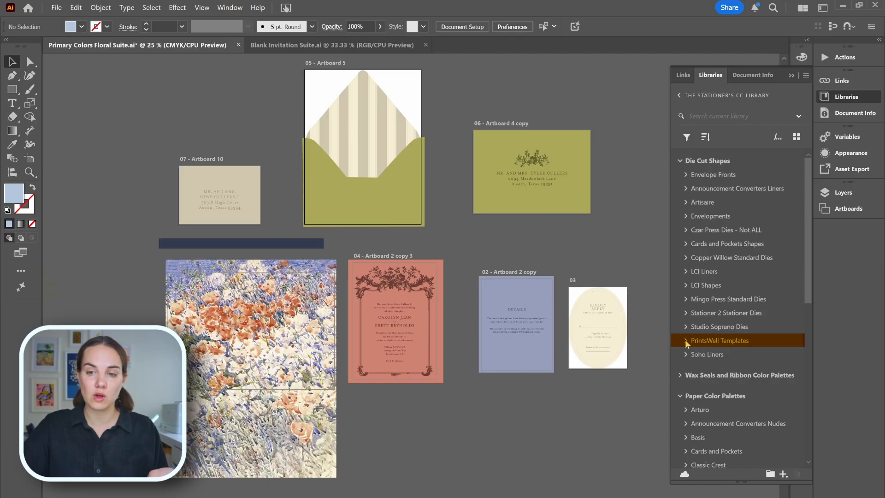
scroll(691, 322, "down", 2)
left_click(690, 298)
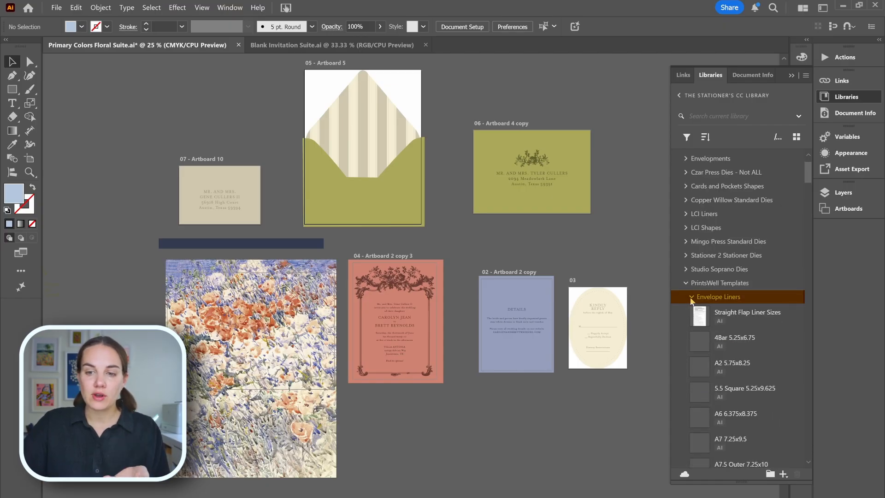
left_click(691, 298)
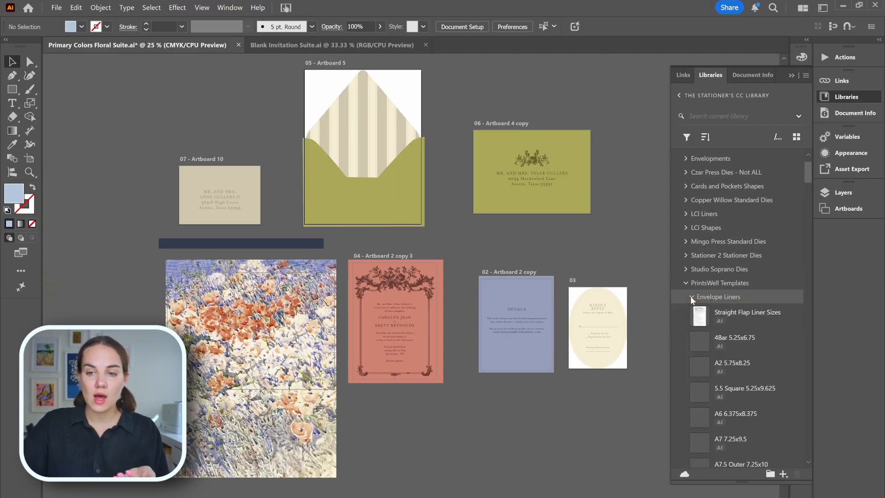
left_click(695, 310)
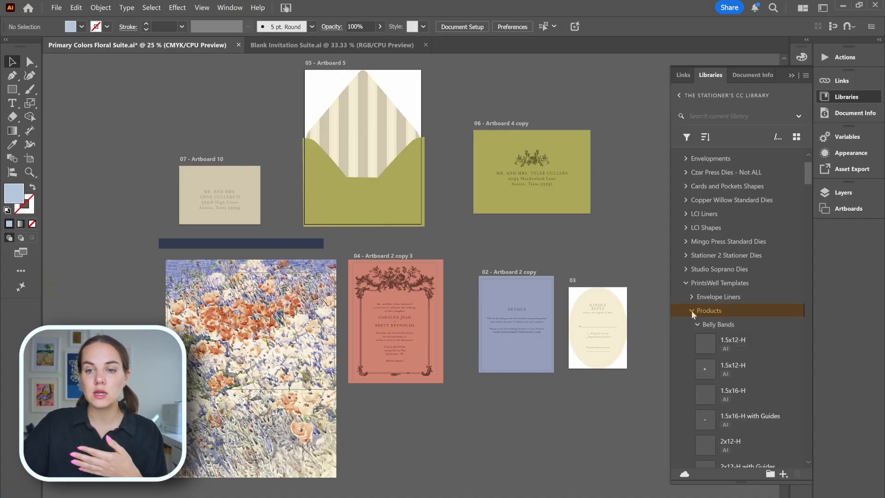
left_click(691, 311)
scroll(692, 310, "down", 1)
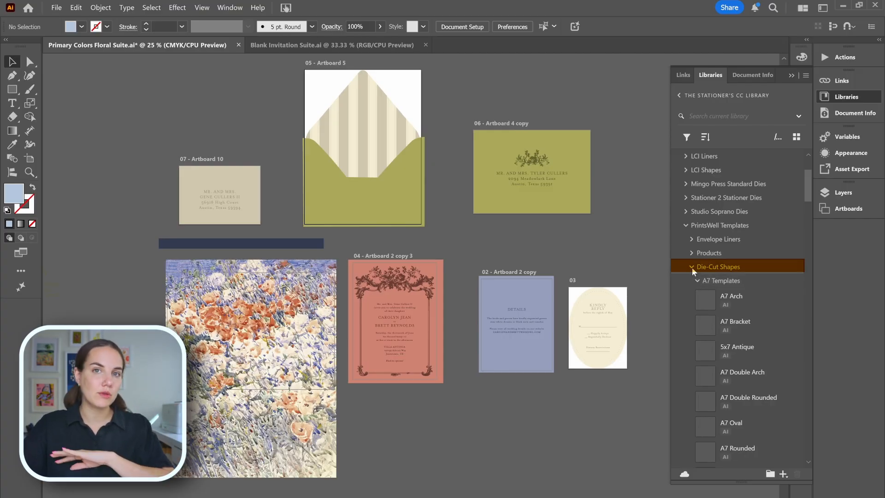
left_click(692, 268)
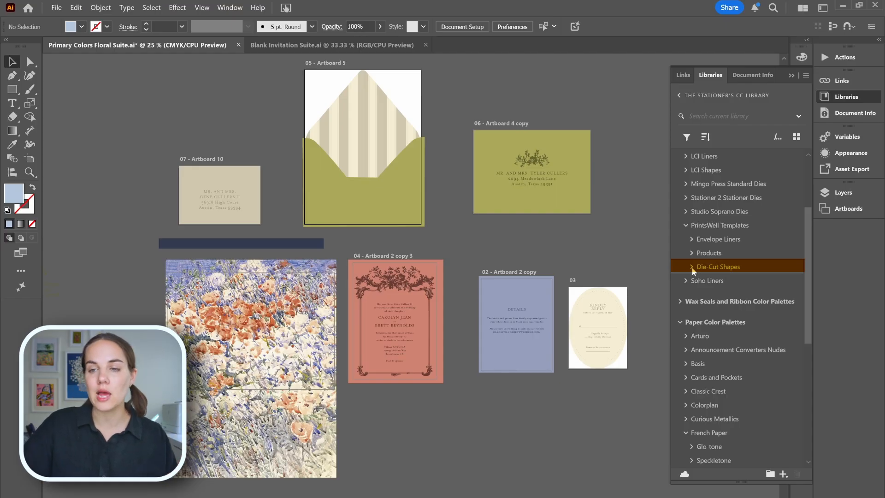
Collapse the Die Cut Shapes group and browse the Cards and Pockets swatches under Paper Color Palettes.
scroll(692, 264, "up", 2)
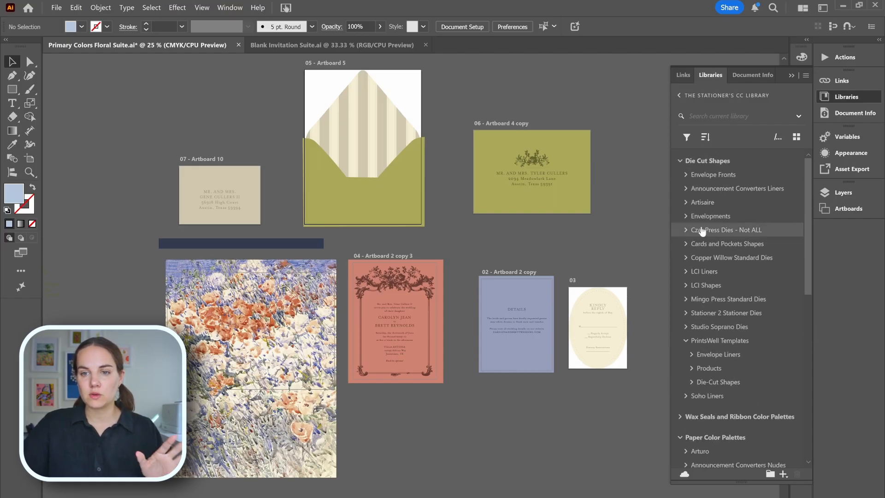
left_click(679, 161)
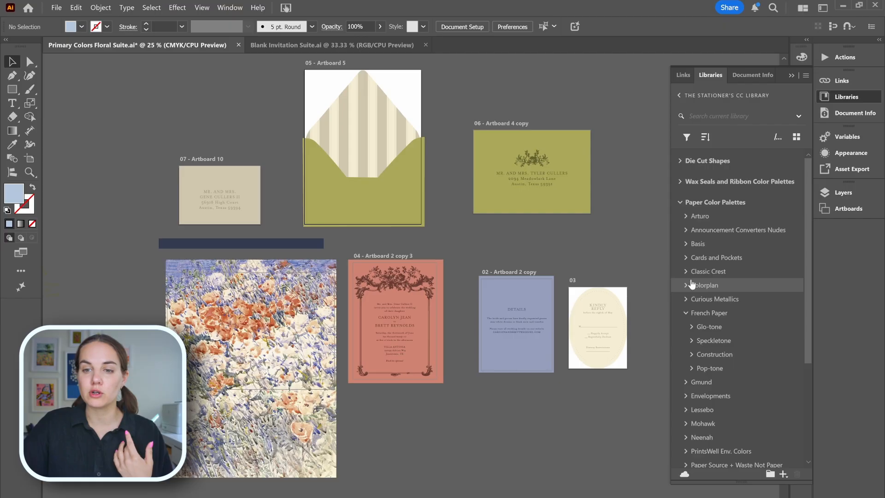
left_click(685, 258)
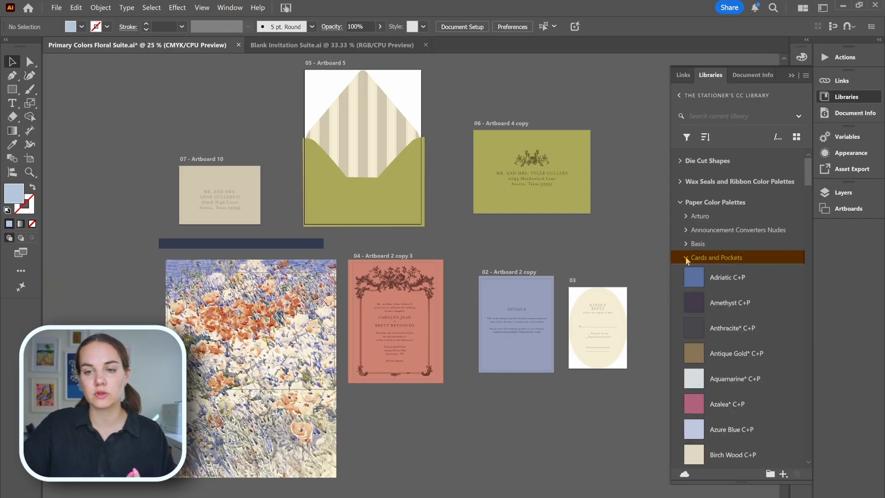
scroll(765, 277, "down", 15)
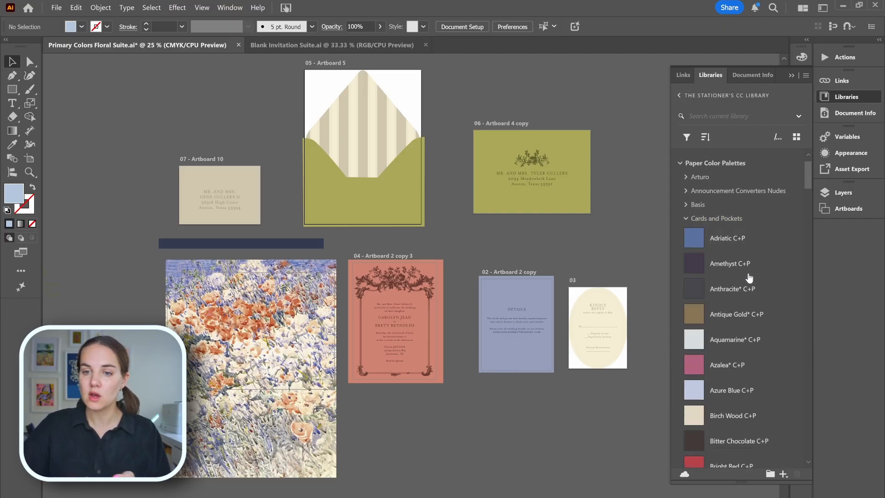
scroll(749, 277, "down", 3)
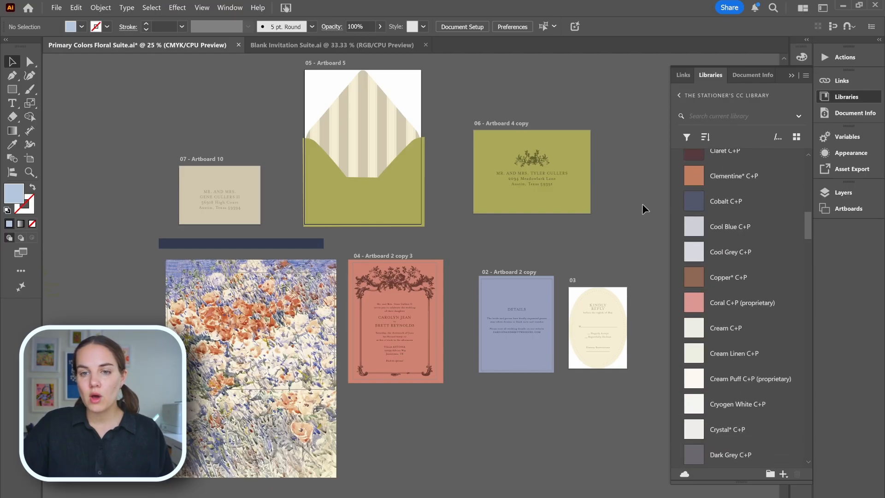
Try the Coral C+P (proprietary) paper color as the fill of the addressed envelope front on artboard 06, and undo it.
left_click(599, 156)
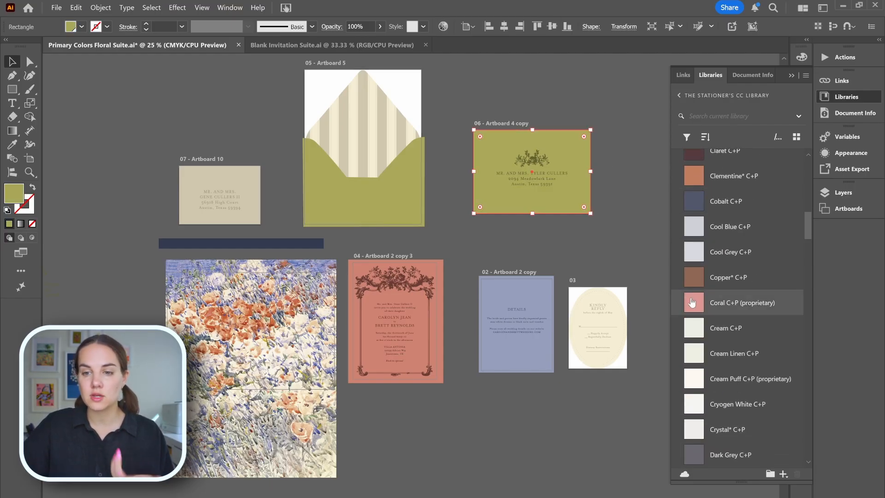
left_click(691, 302)
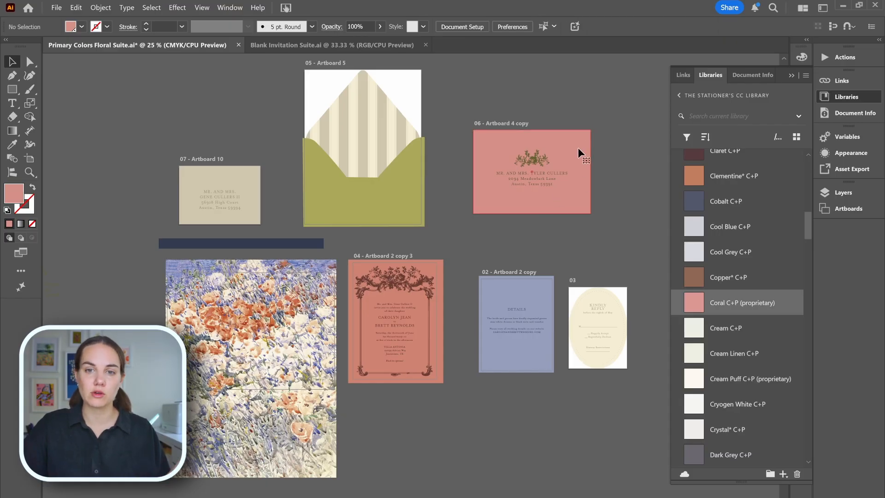
key("ctrl+z")
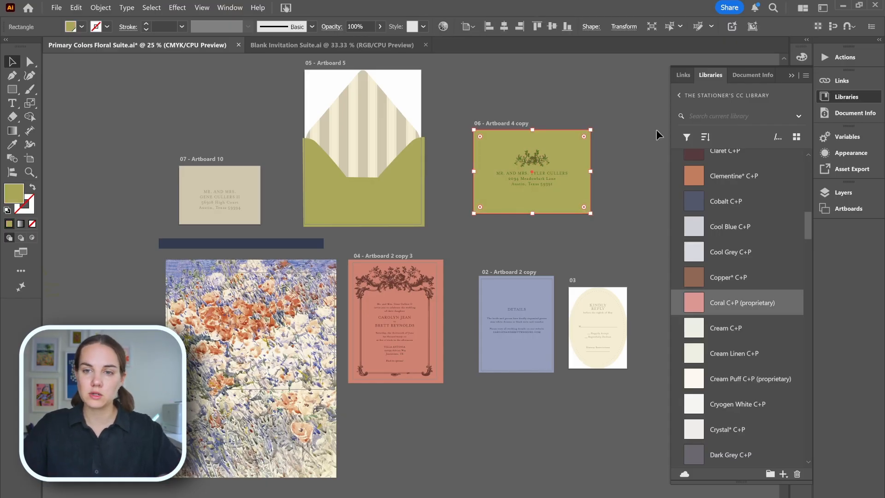
Search all libraries for the recent term "chart" and deselect the envelope rectangle.
left_click(679, 96)
left_click(707, 100)
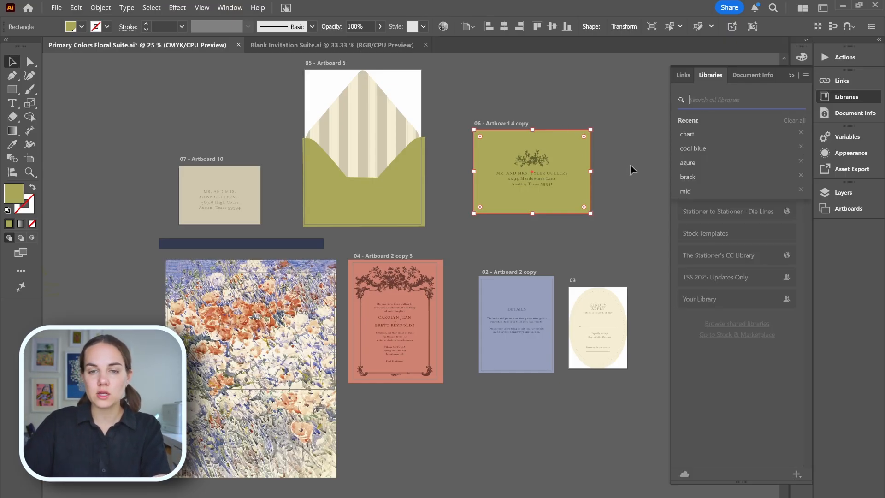
left_click(686, 134)
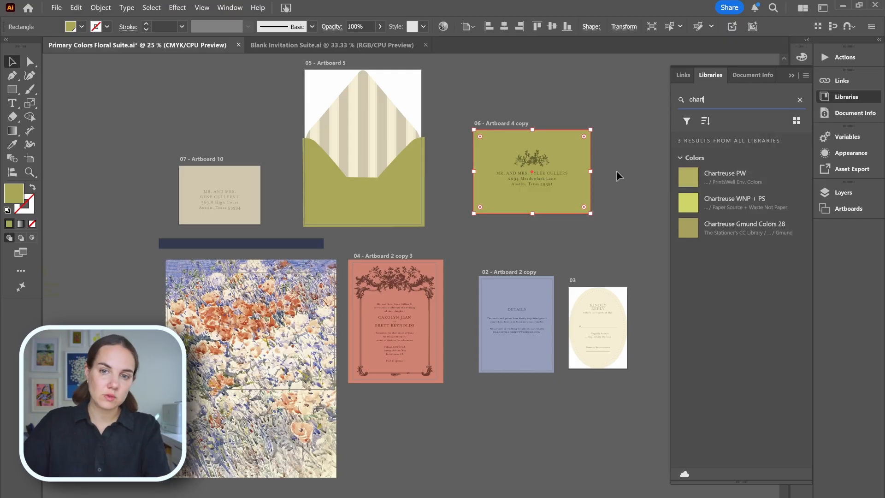
left_click(646, 167)
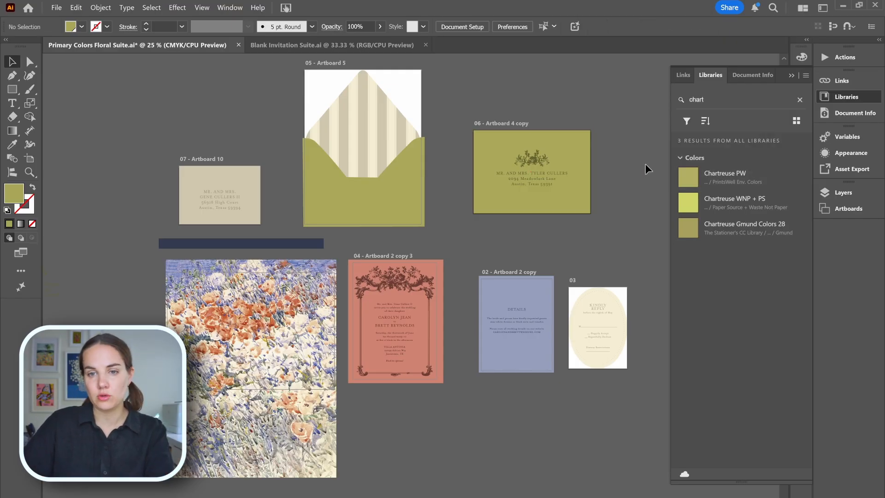